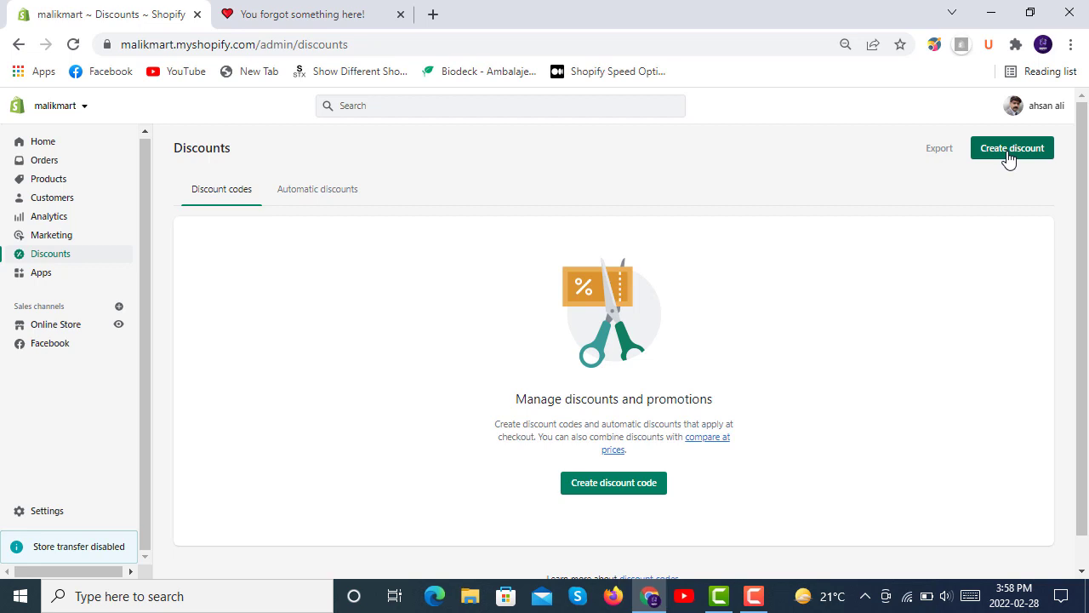
Start a new discount code and name it Springsale.
click(1009, 150)
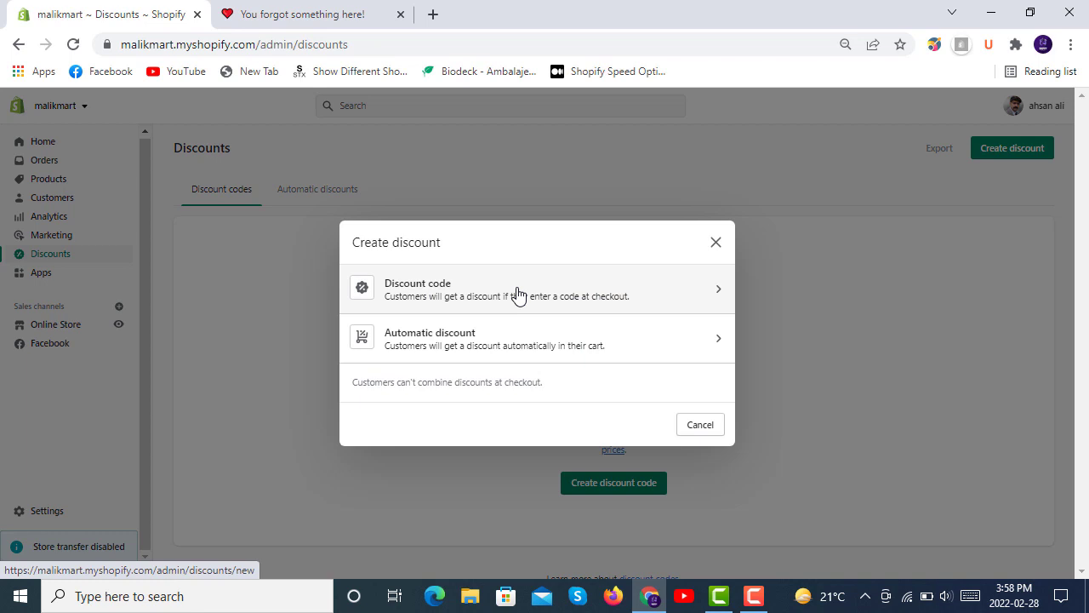
click(518, 293)
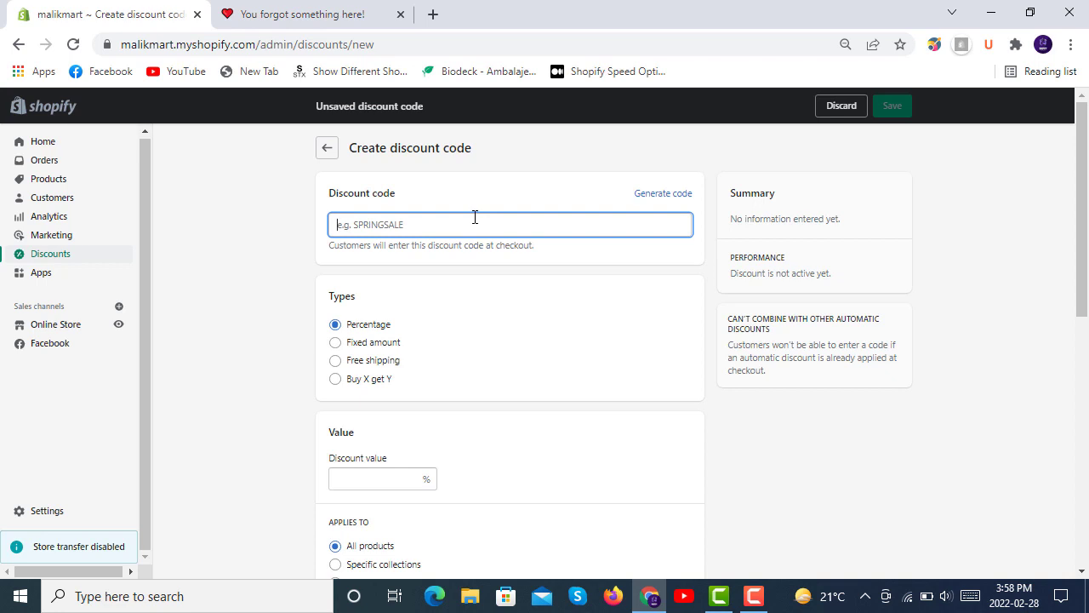
text(Spring)
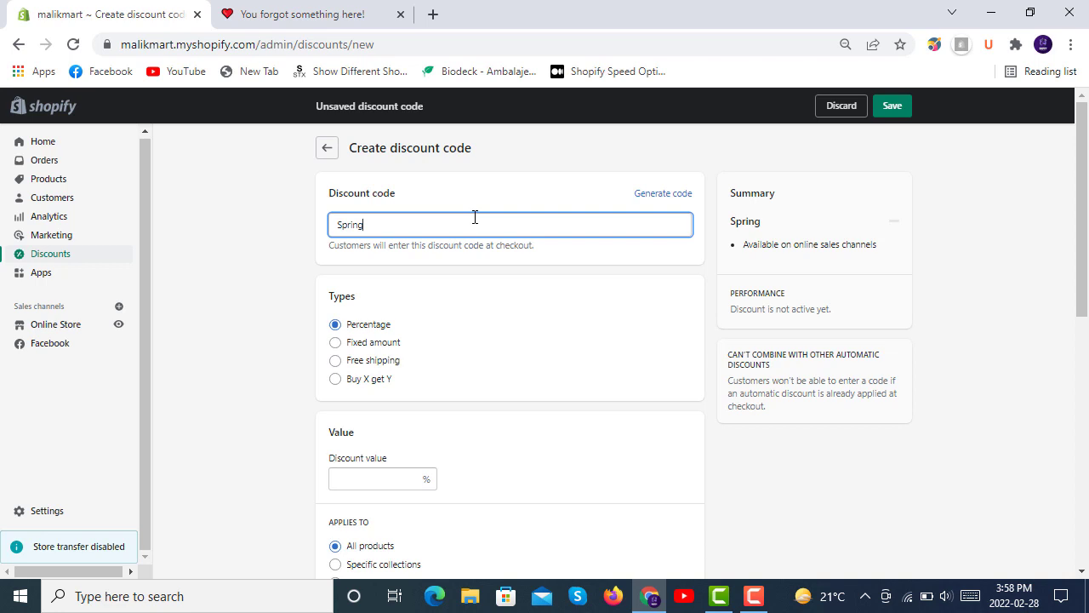
text(sale)
double_click(350, 228)
click(443, 228)
double_click(336, 228)
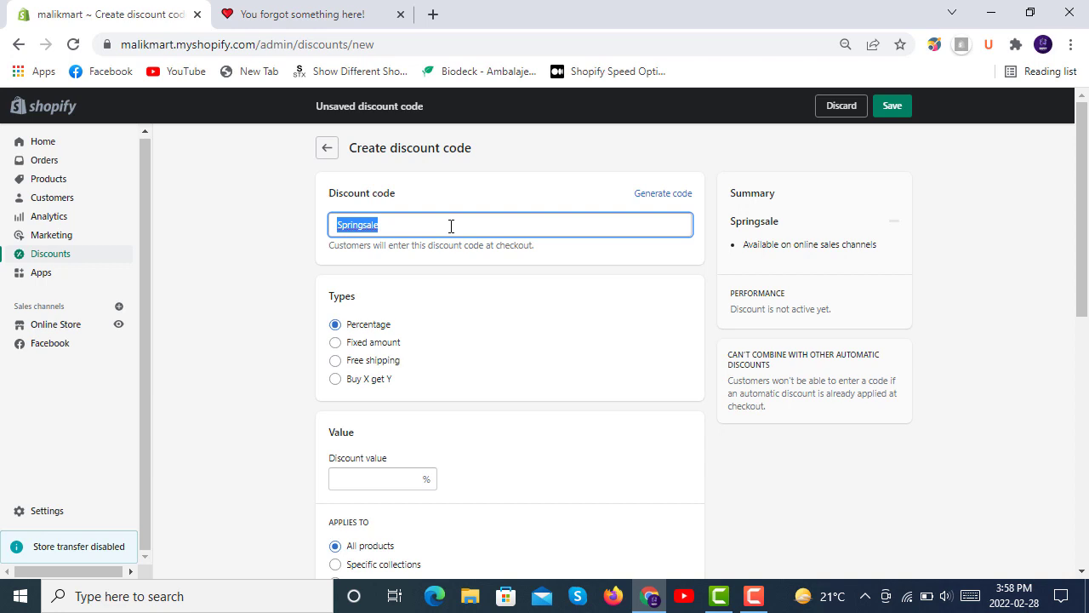
Try the Buy X get Y discount type, look through its settings, and return the type to Percentage.
click(338, 382)
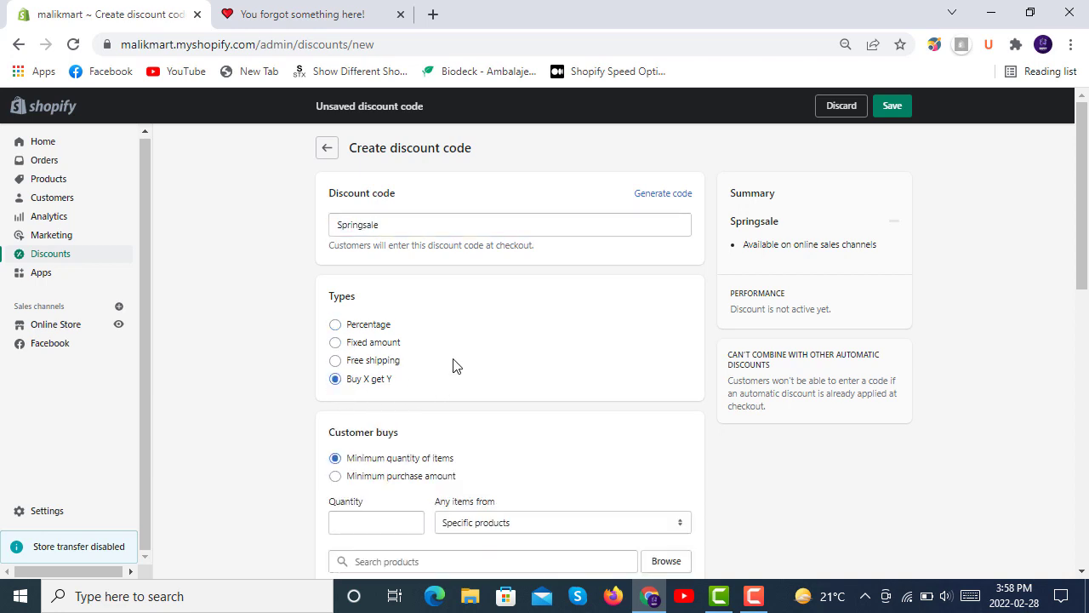
scroll(451, 366, down, 2)
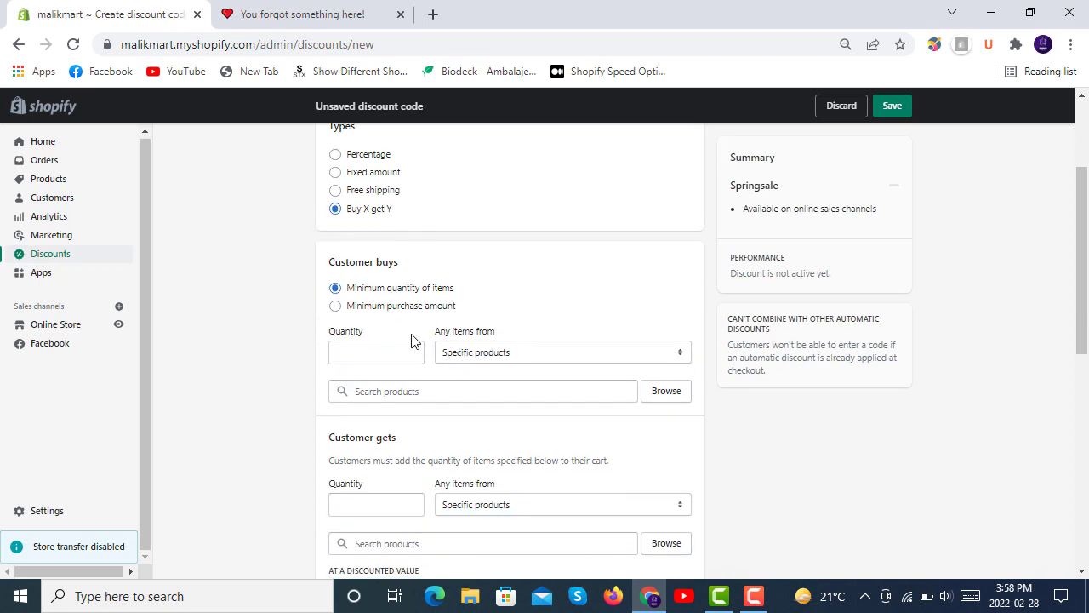
scroll(467, 396, down, 2)
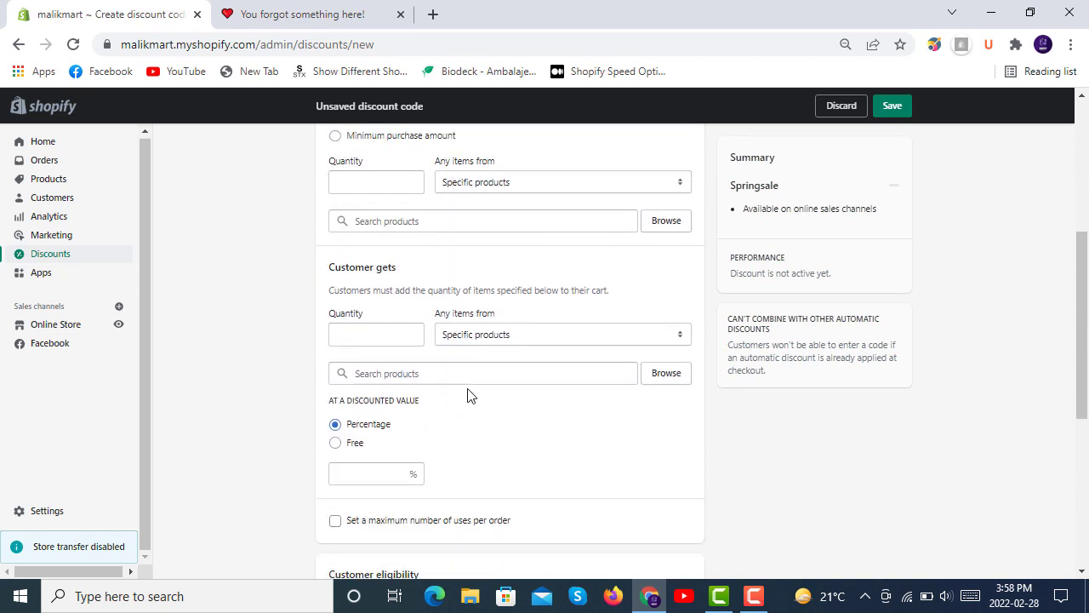
scroll(460, 400, up, 4)
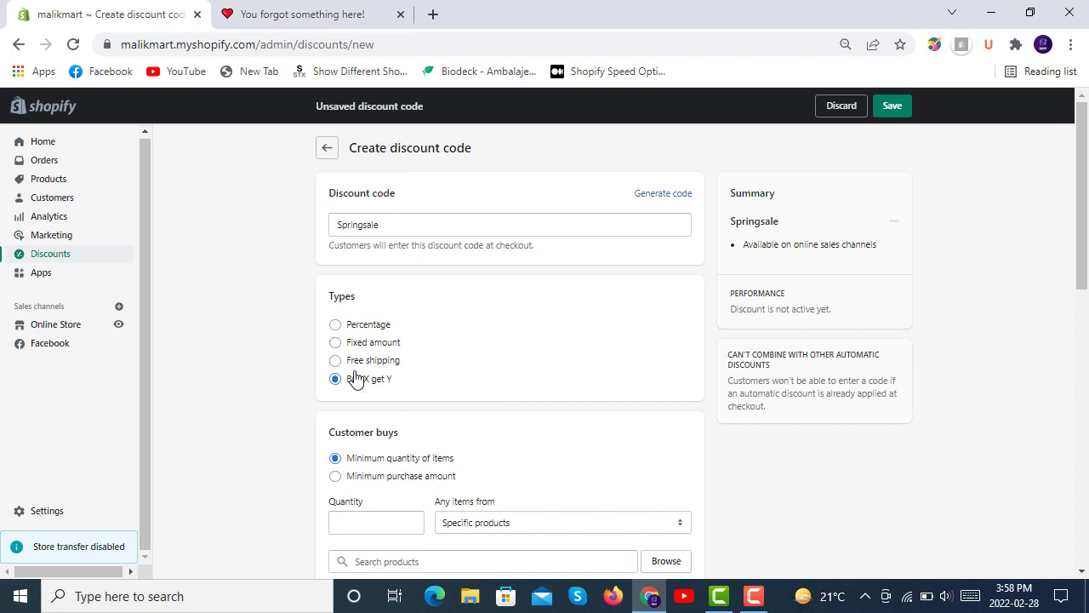
click(335, 325)
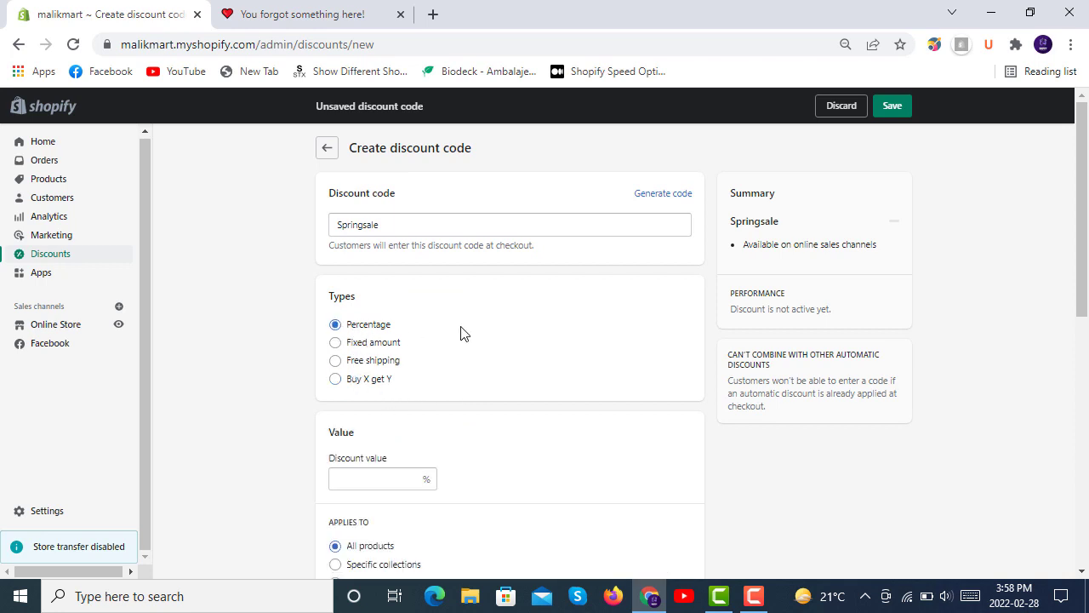
Try the Fixed amount and Free shipping discount types, and end on Buy X get Y.
scroll(460, 333, down, 1)
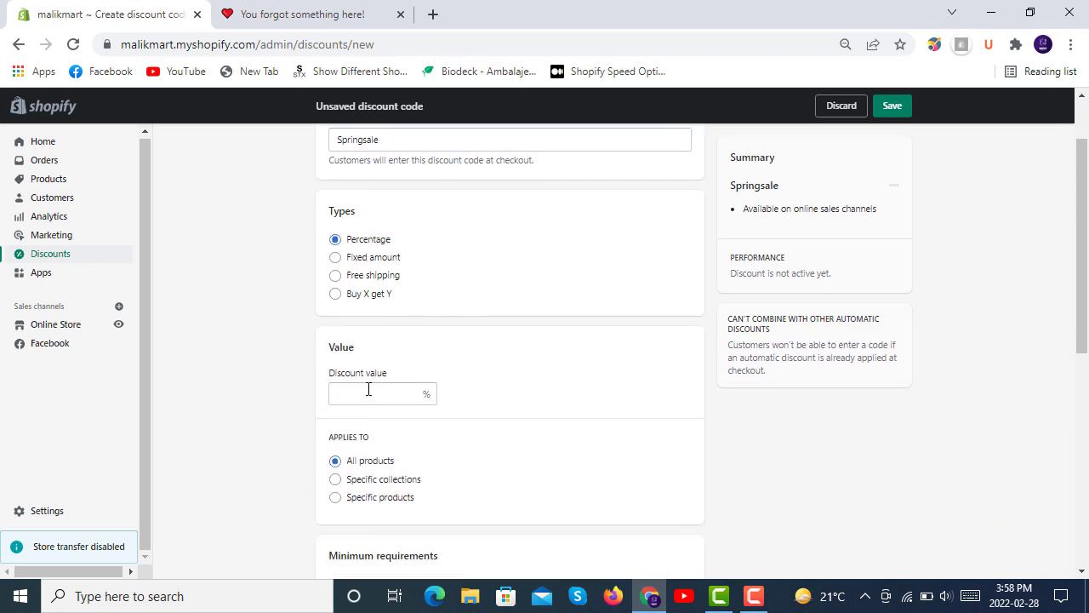
click(337, 261)
click(336, 278)
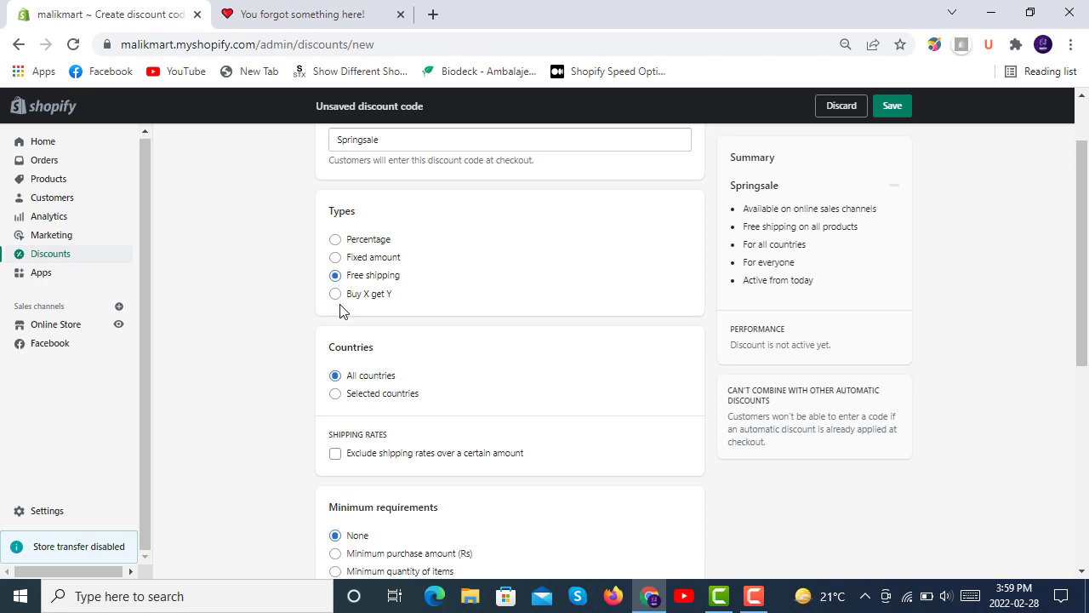
click(336, 295)
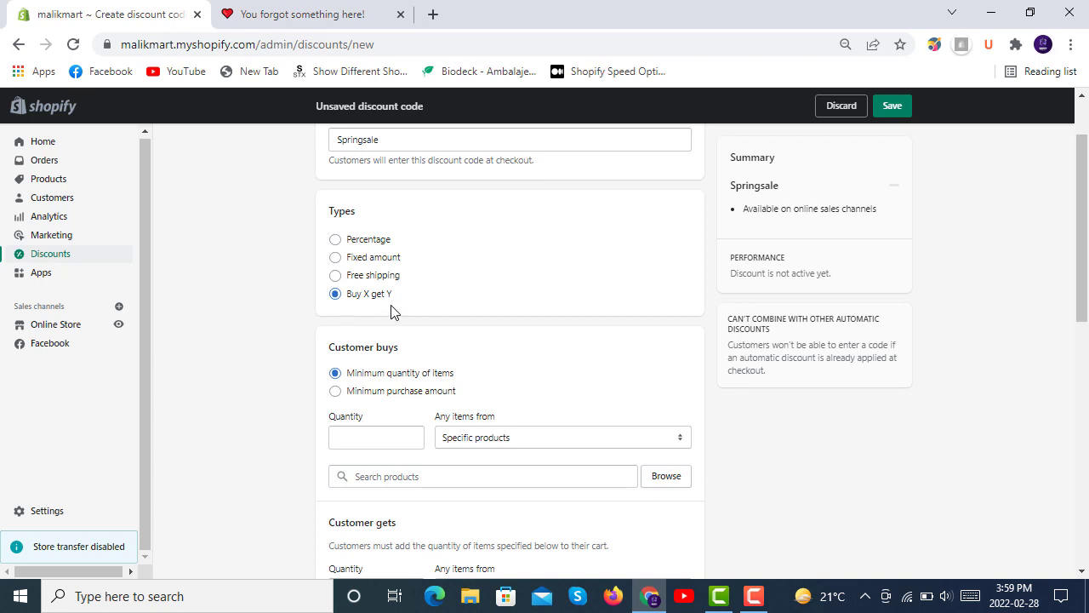
Base the customer condition on a minimum purchase amount, trying Specific collections before returning to Specific products.
scroll(410, 328, down, 1)
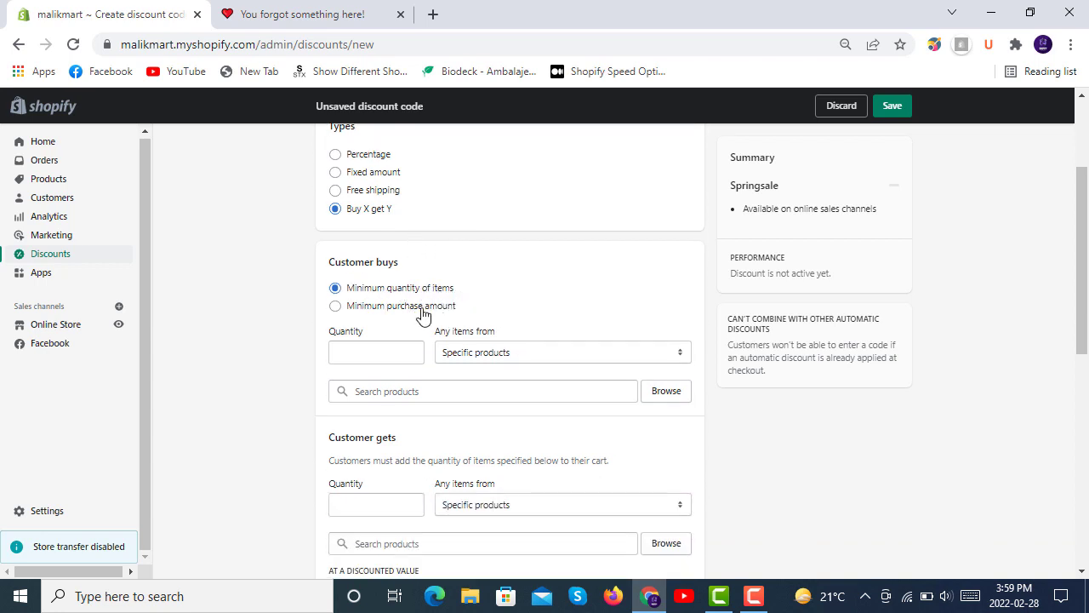
click(336, 308)
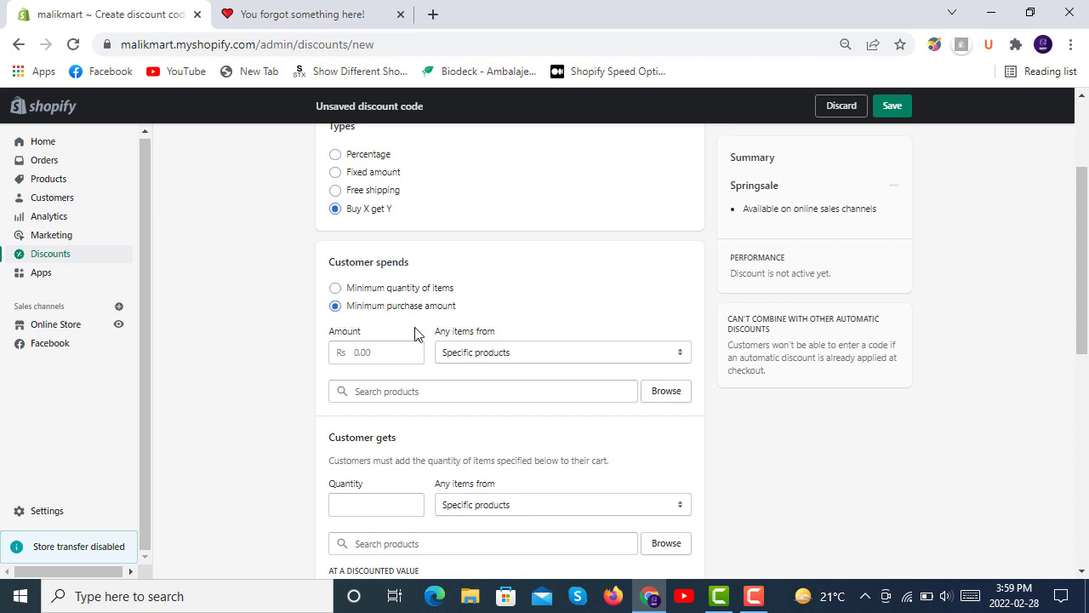
click(525, 356)
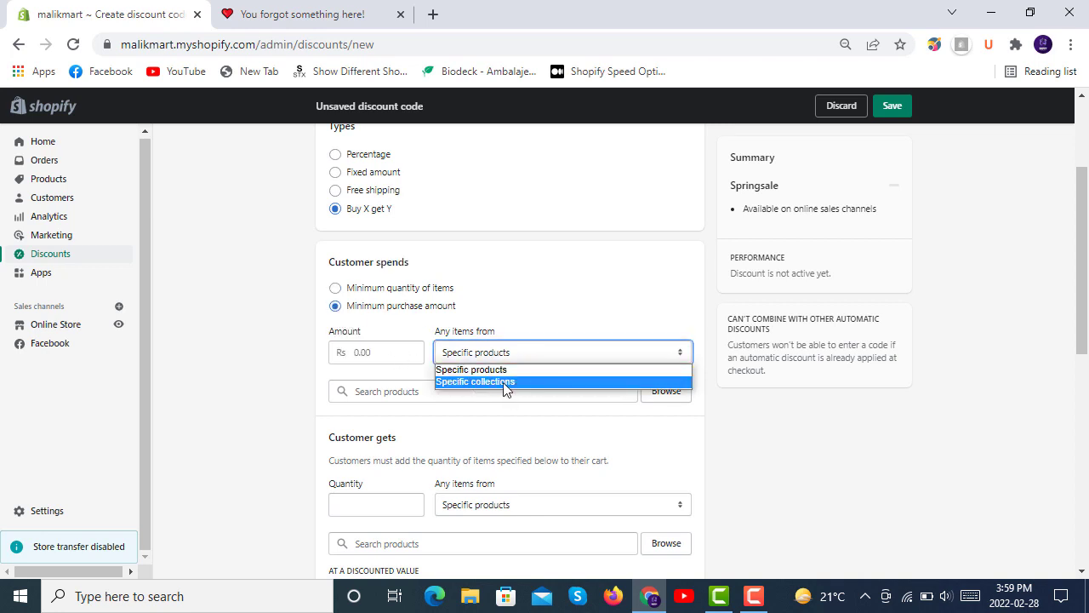
click(506, 383)
click(502, 356)
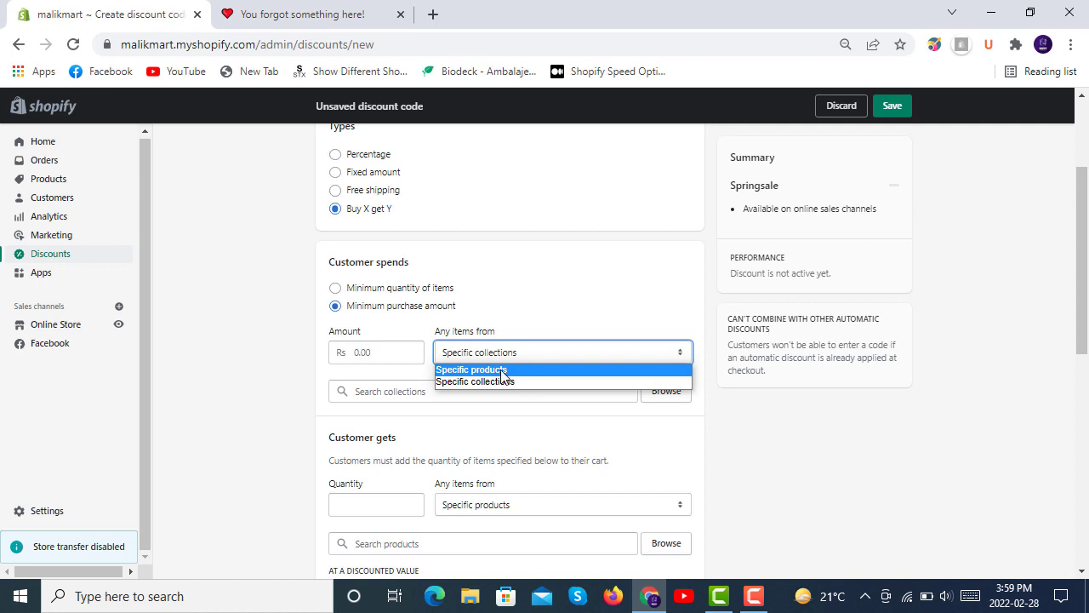
click(533, 371)
Add the Nokia N8 phone's simple set / Black variant as the qualifying product and set the minimum purchase amount to Rs 50.
click(439, 397)
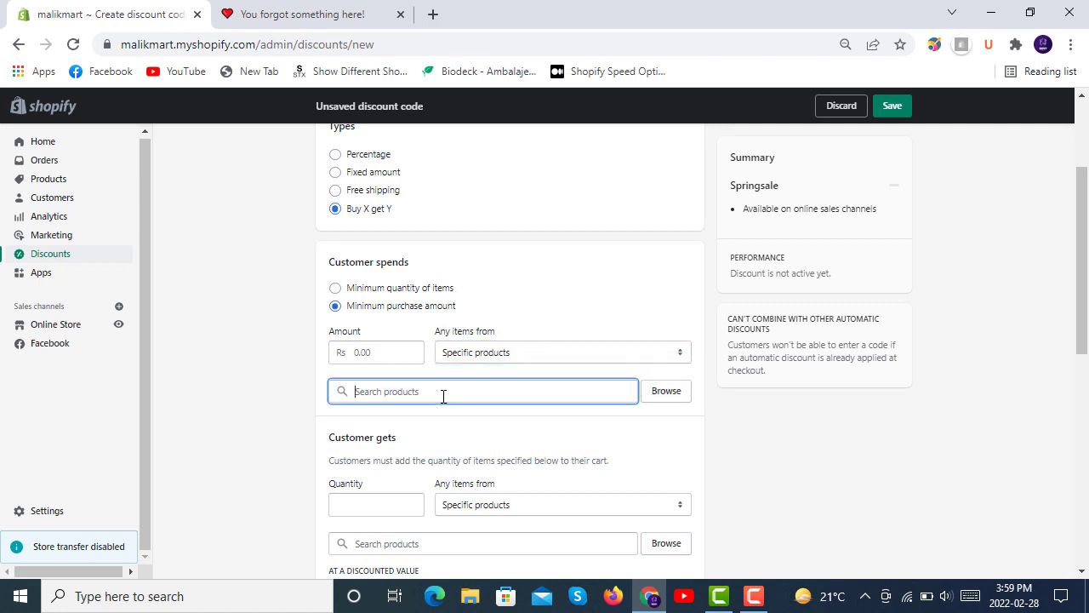
click(664, 398)
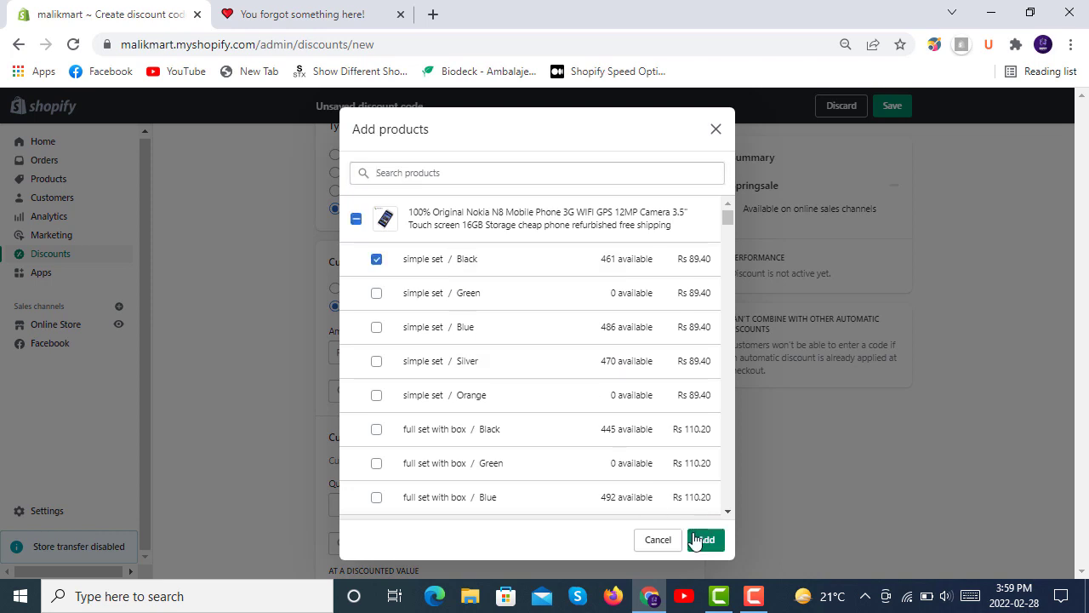
click(706, 539)
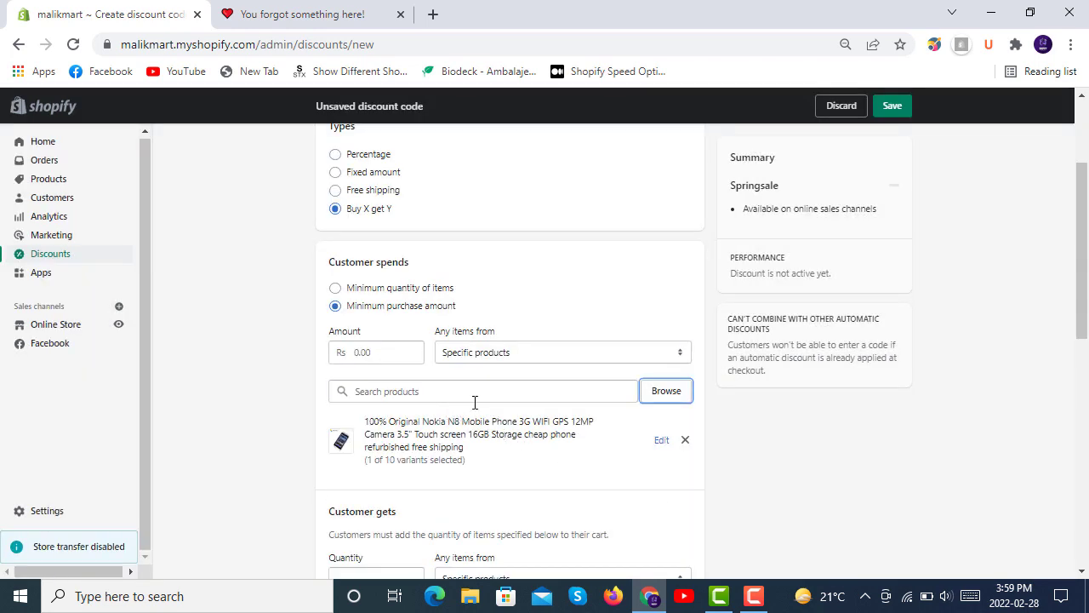
click(386, 348)
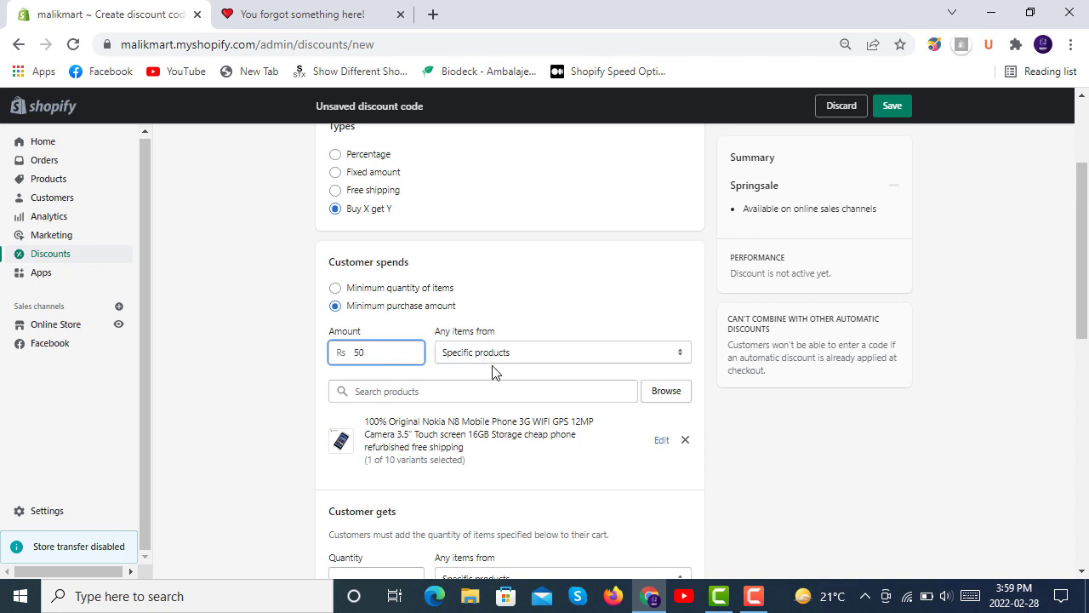
Try Specific collections as the source of the items the customer gets, and return it to Specific products.
scroll(467, 417, down, 1)
scroll(466, 417, down, 1)
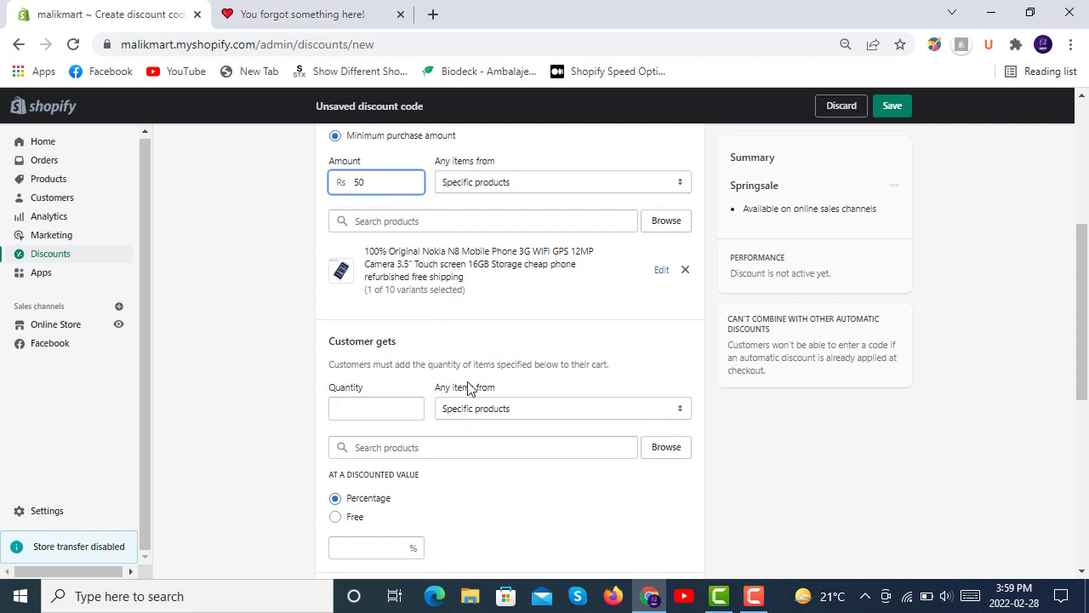
click(394, 413)
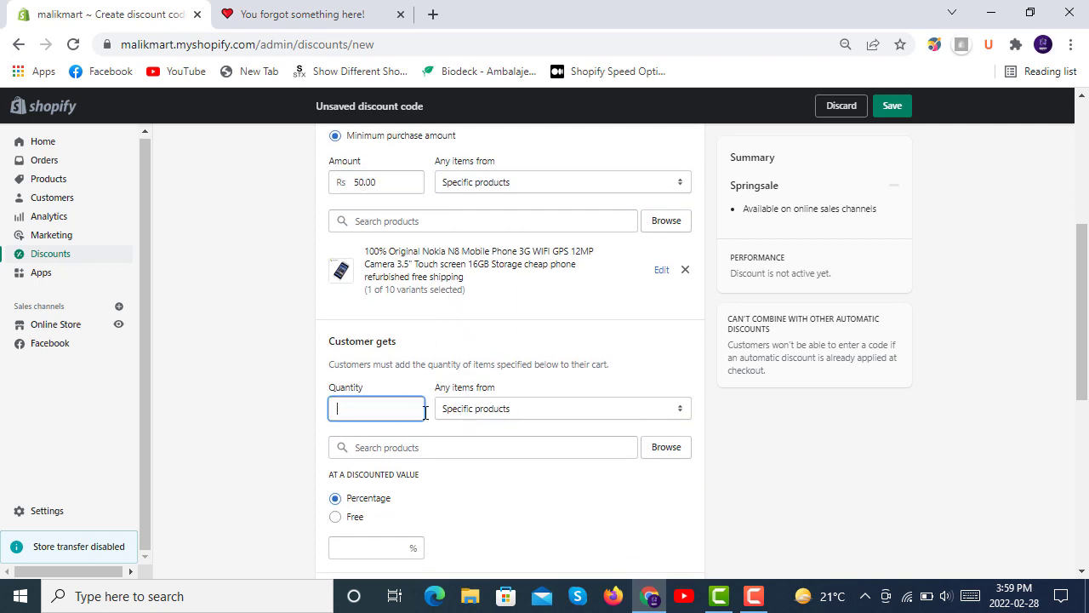
click(494, 412)
click(492, 436)
click(494, 412)
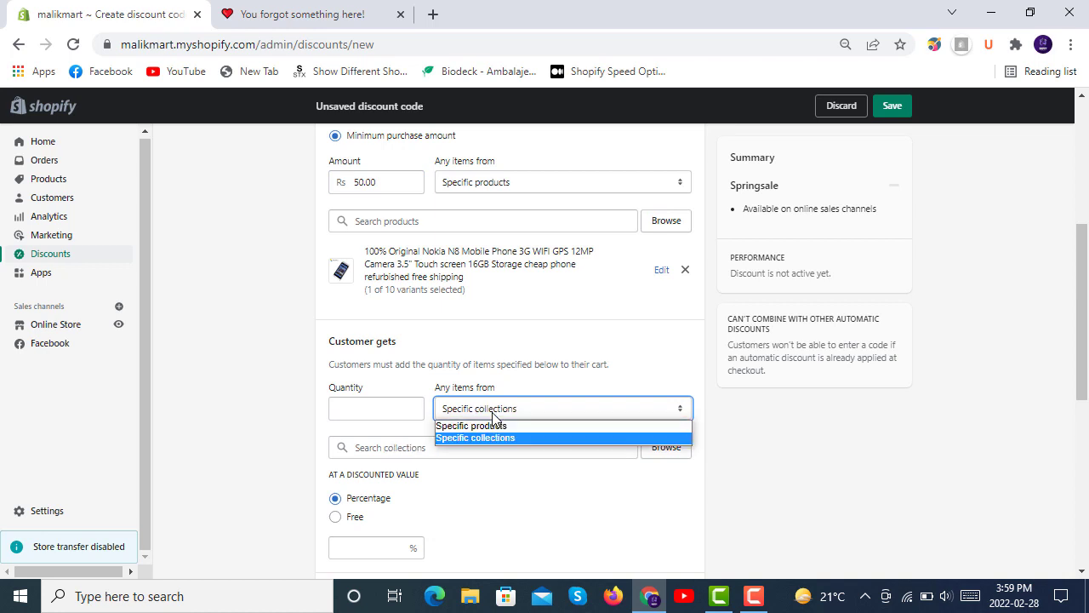
click(494, 423)
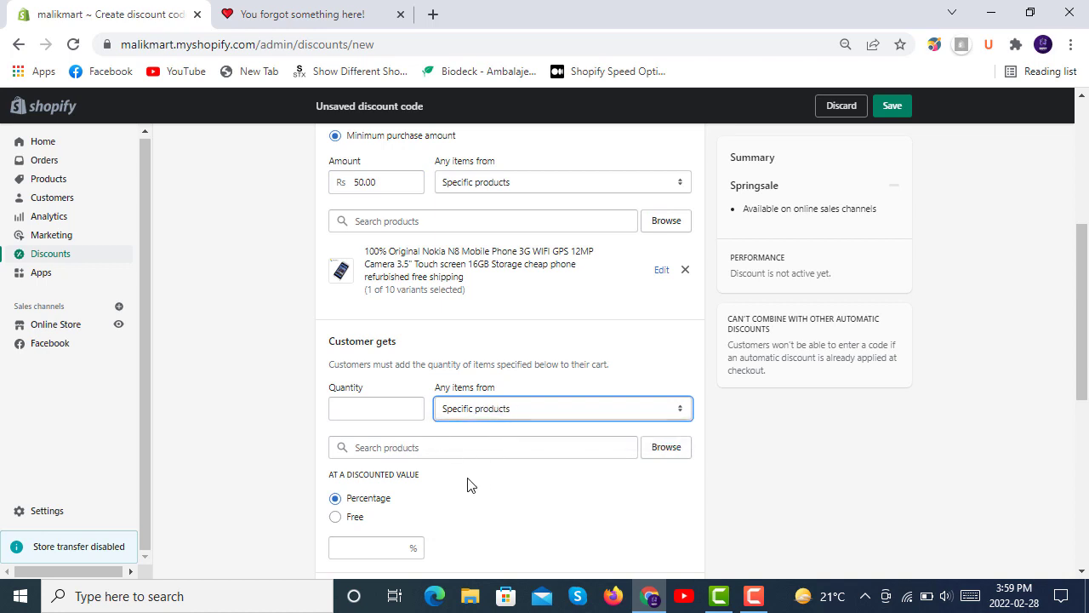
Try Free as the discounted value for the items the customer gets, and return it to Percentage.
scroll(469, 482, down, 2)
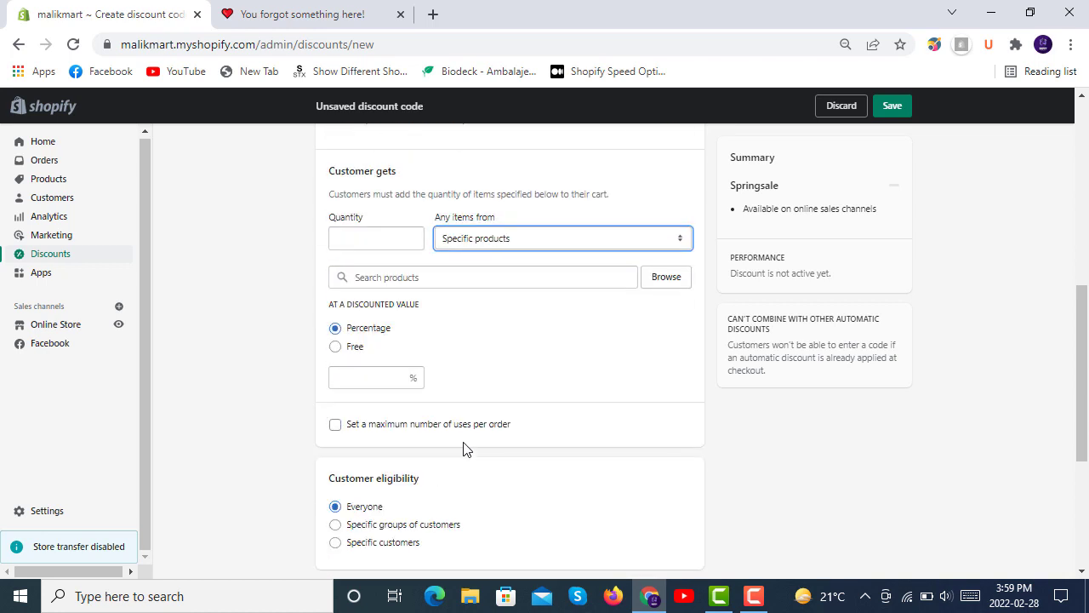
click(334, 348)
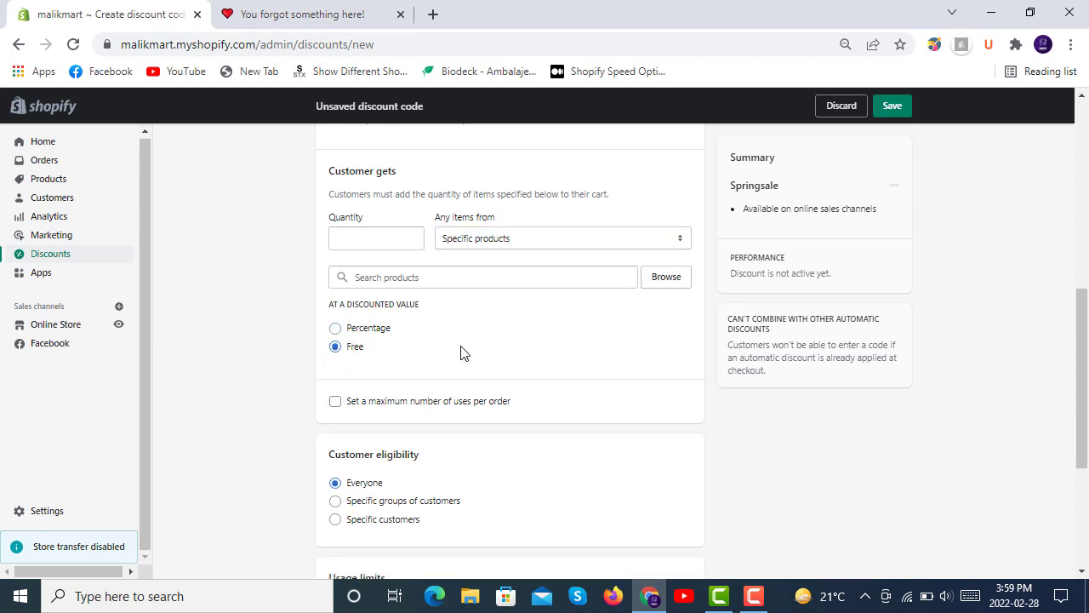
click(335, 329)
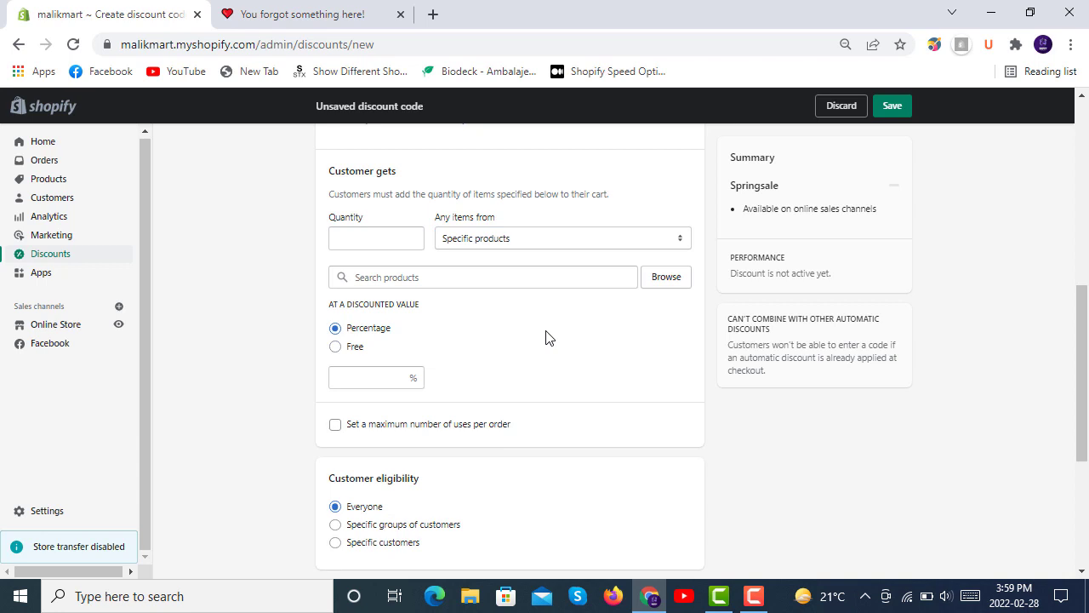
Change the Springsale discount type to Percentage and set the discount value to 50%.
scroll(549, 337, down, 2)
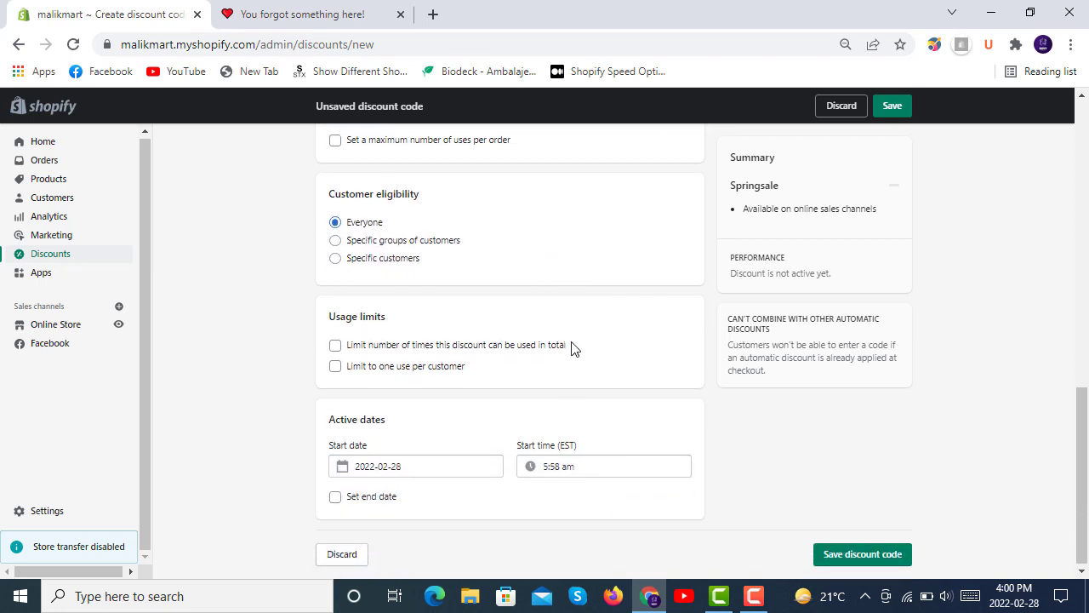
scroll(571, 348, down, 2)
scroll(583, 504, up, 10)
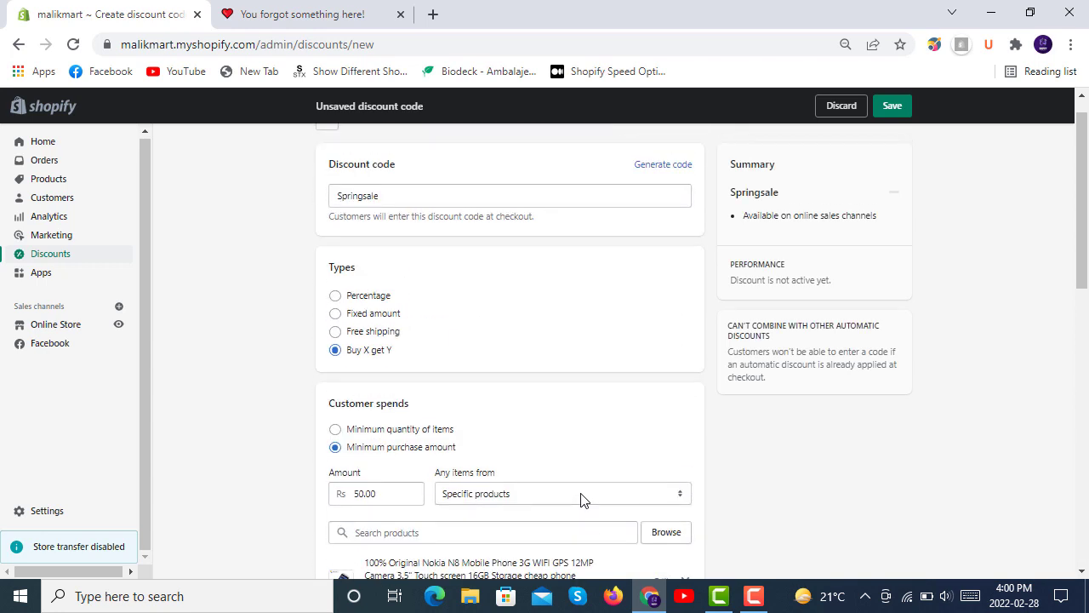
scroll(565, 356, down, 2)
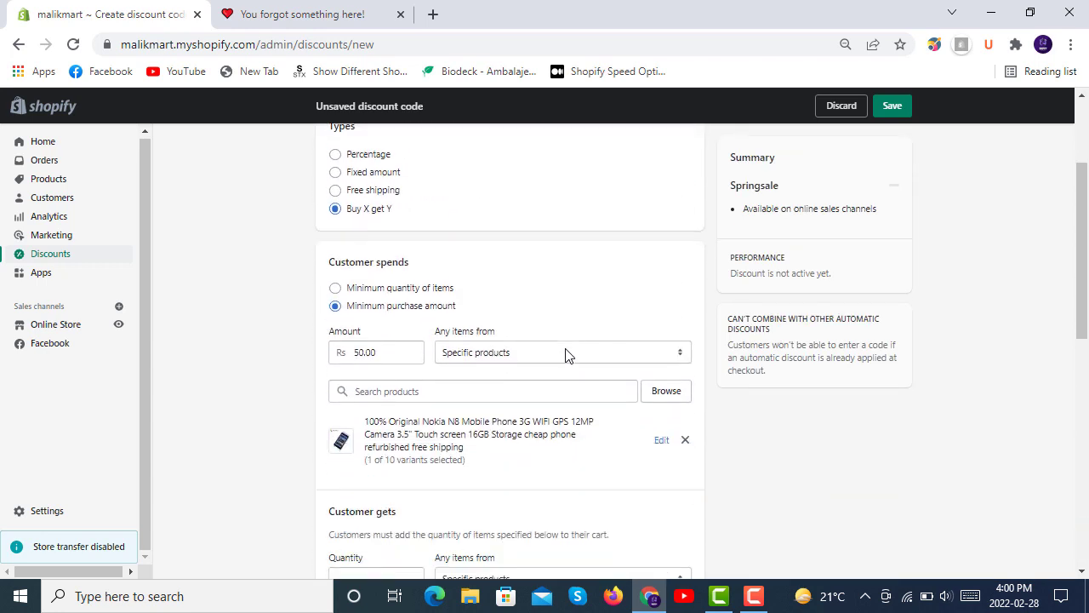
scroll(554, 346, up, 2)
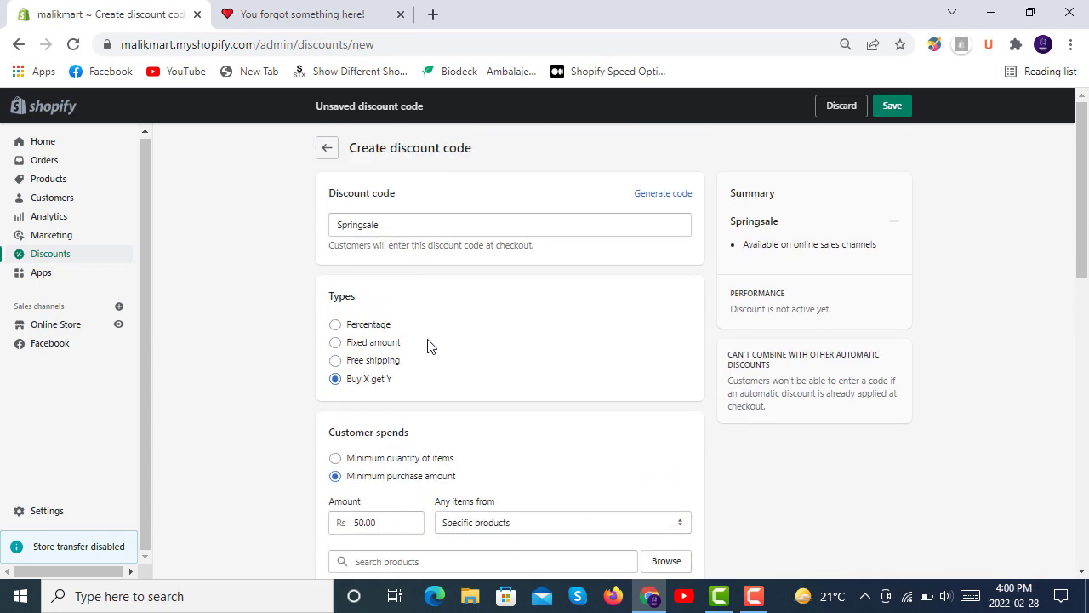
click(337, 327)
scroll(459, 327, down, 2)
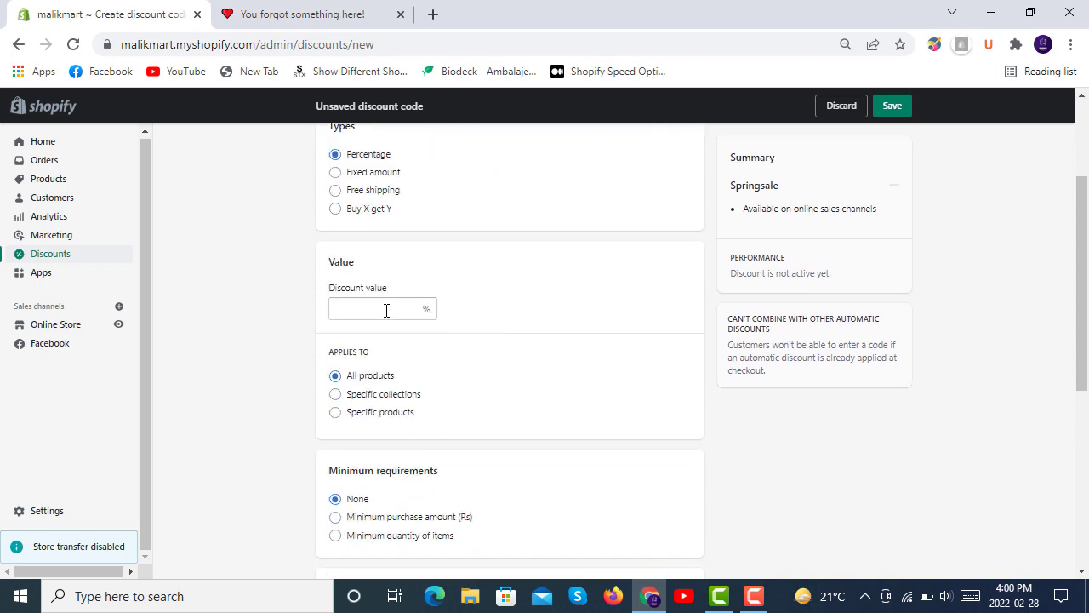
click(385, 310)
text(50)
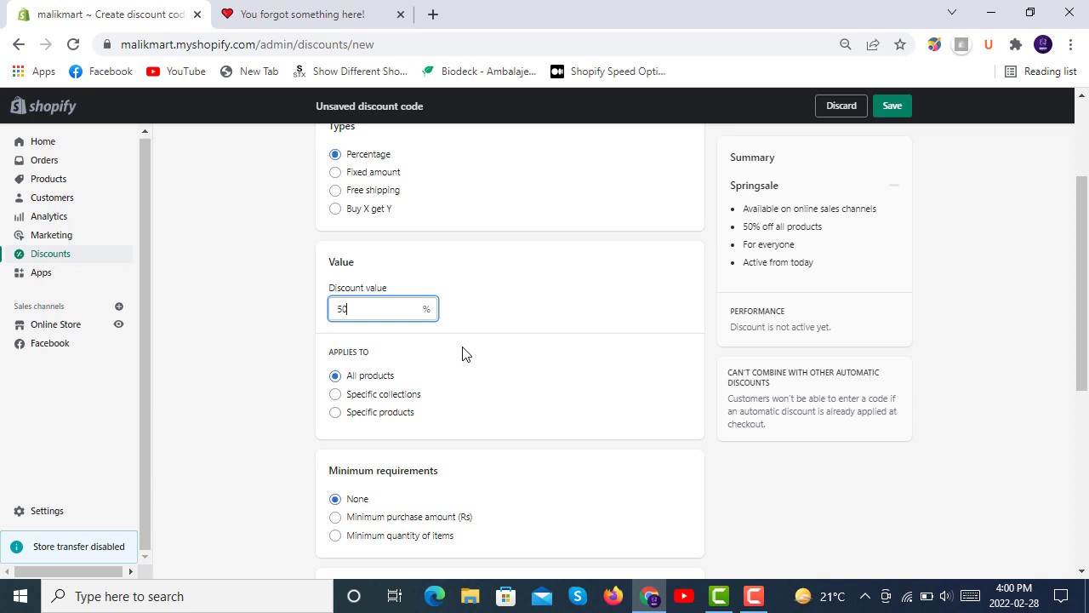
scroll(462, 353, down, 2)
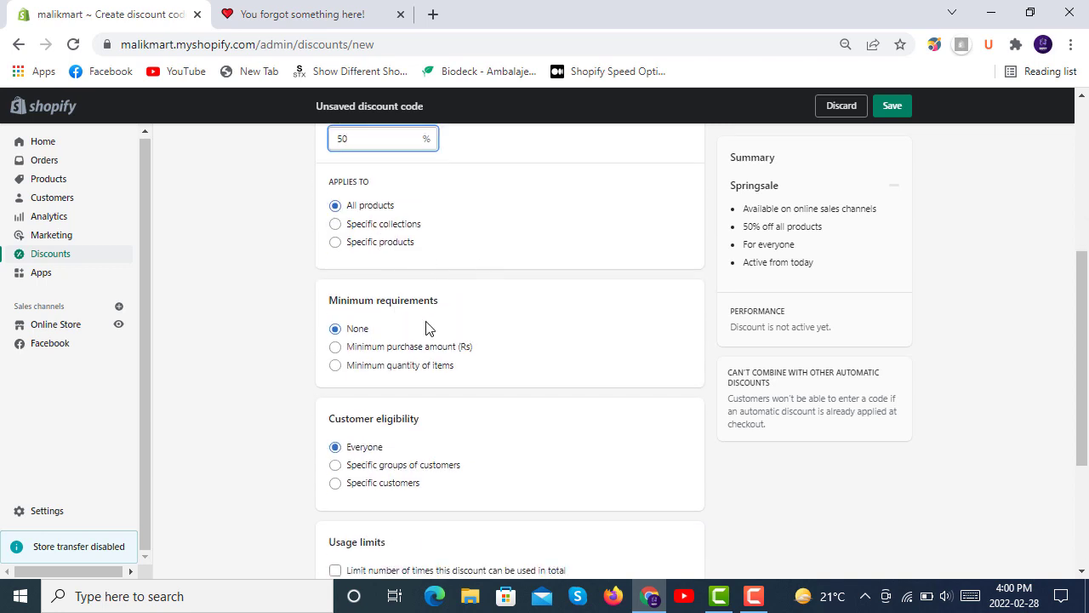
scroll(547, 325, down, 1)
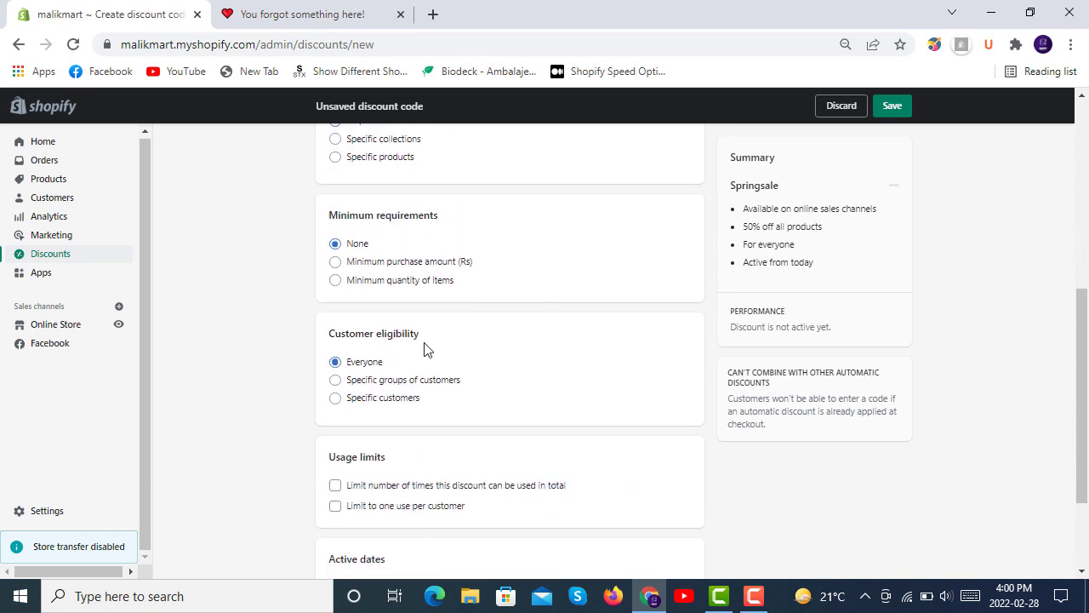
Review the remaining discount options, copy the Springsale code text, and save the discount code.
scroll(451, 351, down, 2)
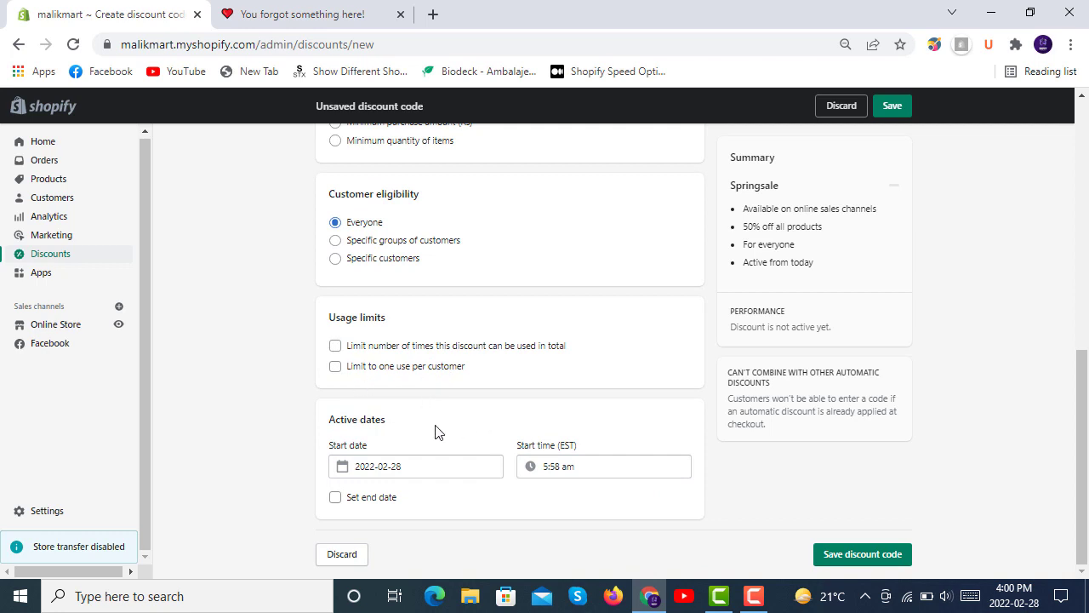
scroll(618, 377, up, 5)
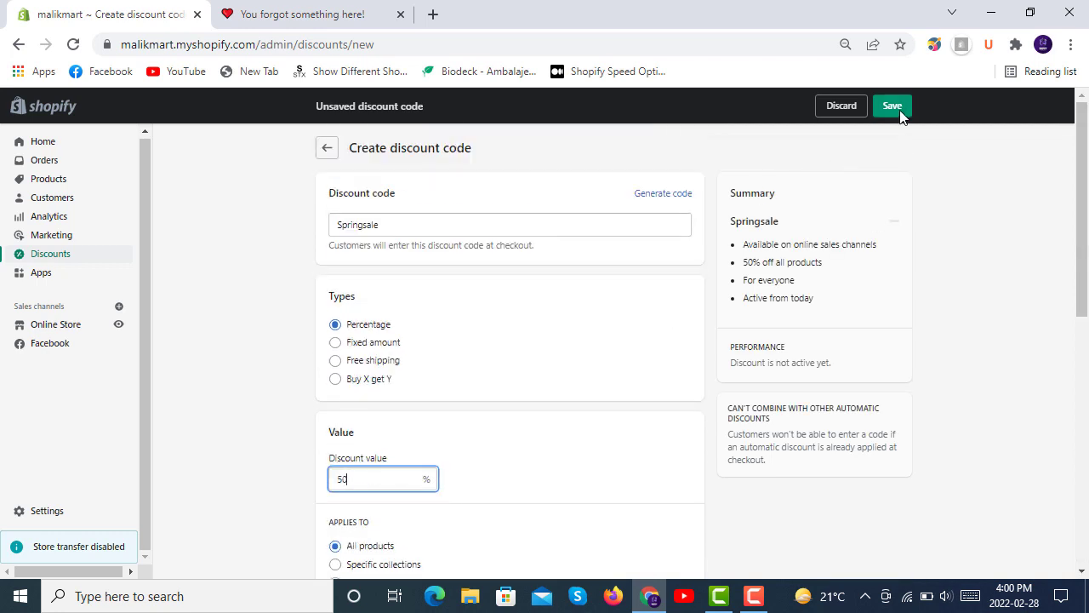
drag(407, 226, 326, 224)
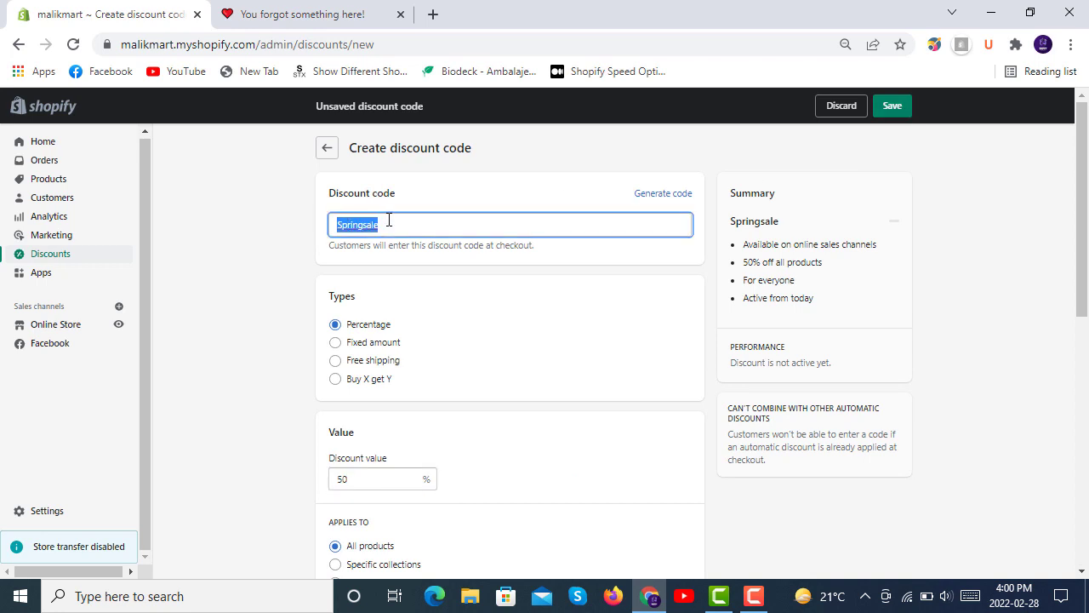
click(880, 151)
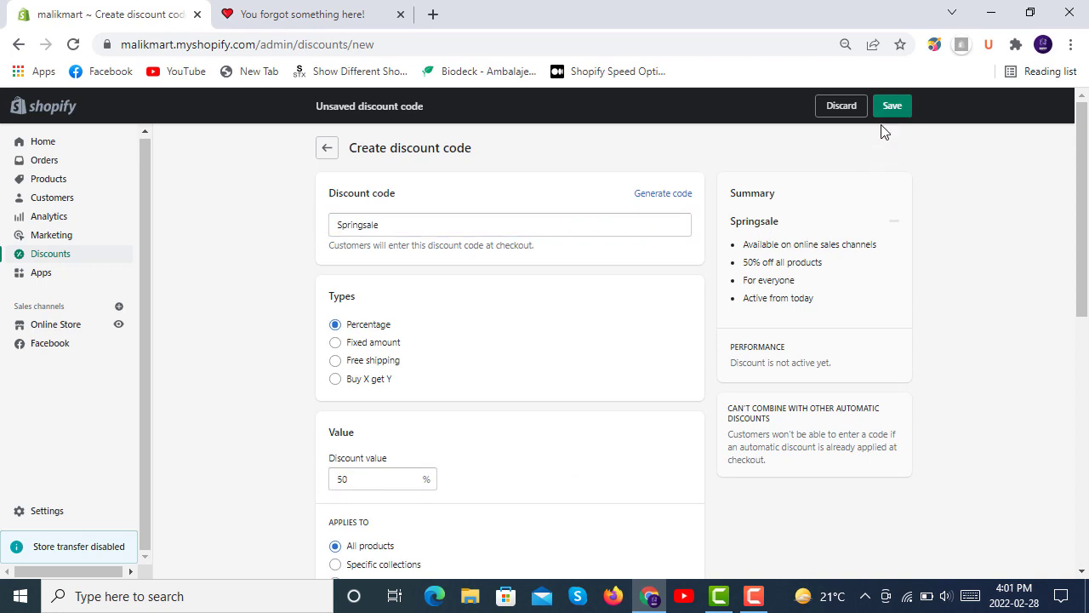
click(908, 108)
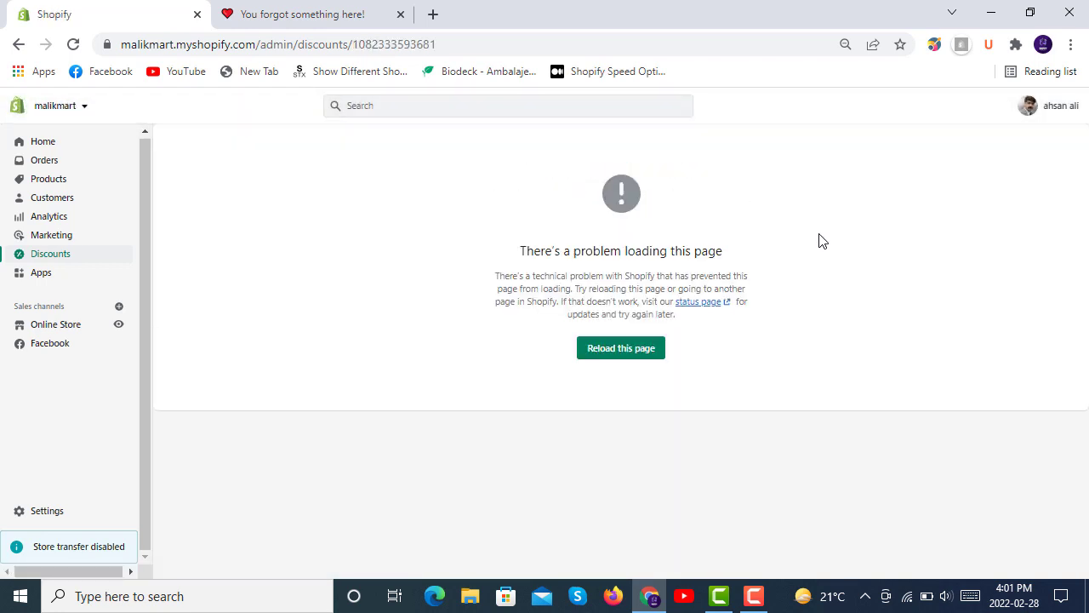
Return to the discounts list and start a new automatic discount titled automatic10%off.
click(60, 254)
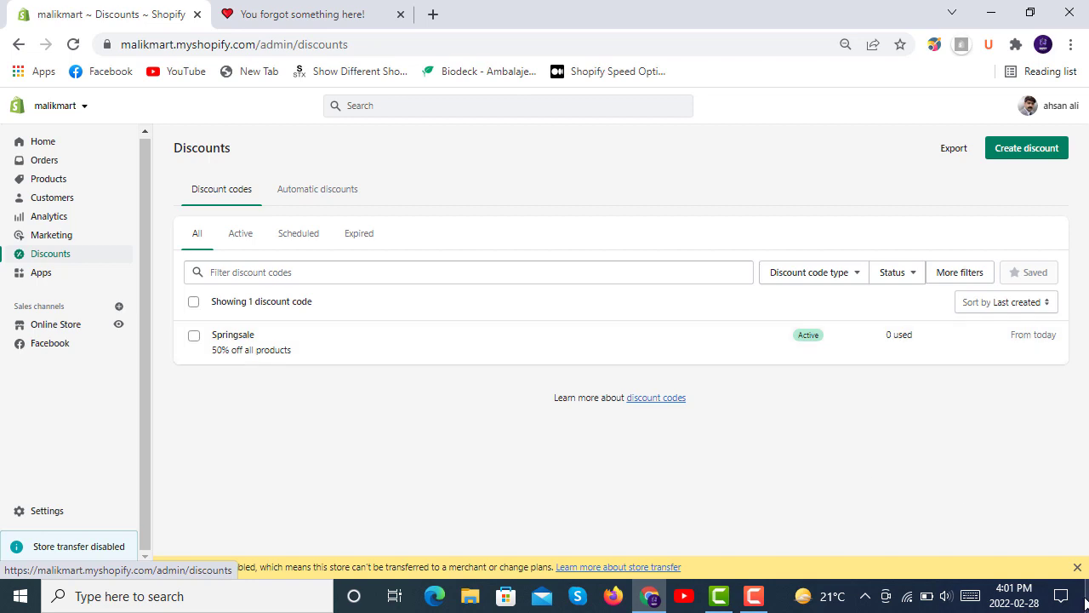
click(1078, 567)
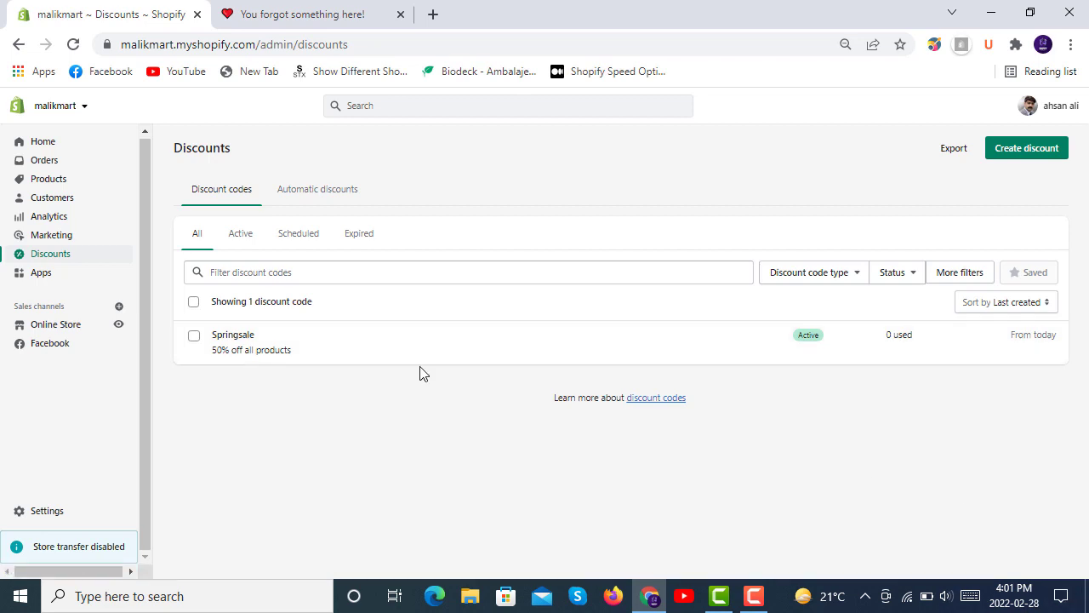
click(317, 188)
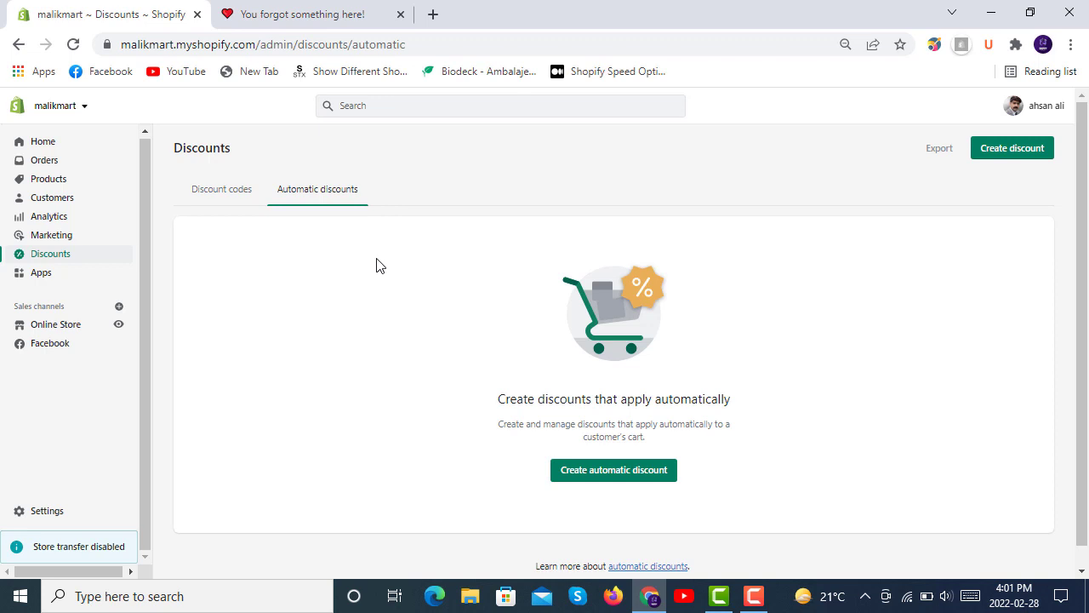
click(628, 476)
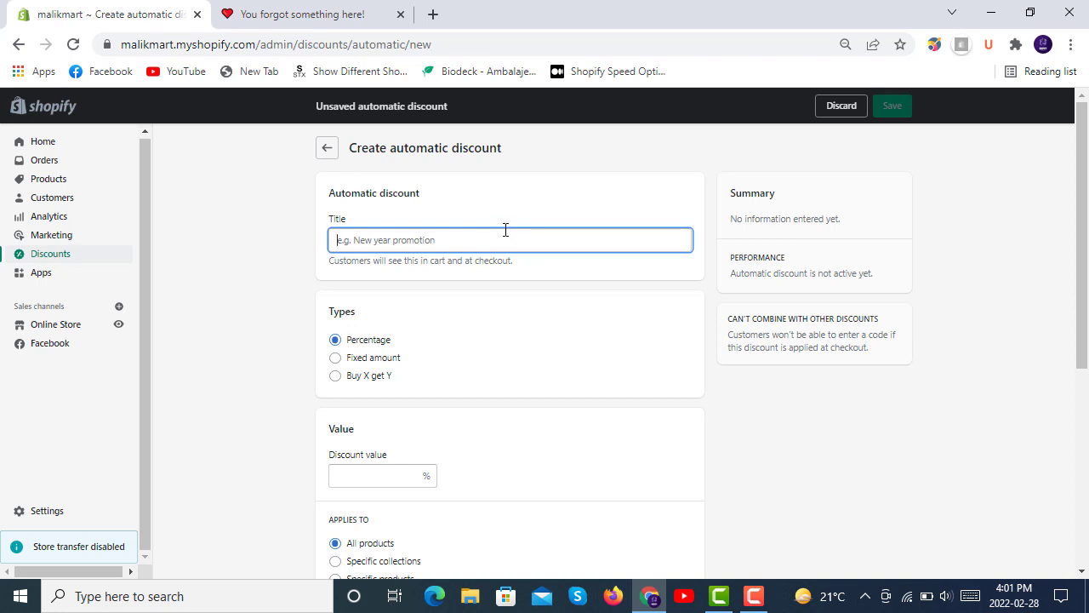
text(automa)
text(tic)
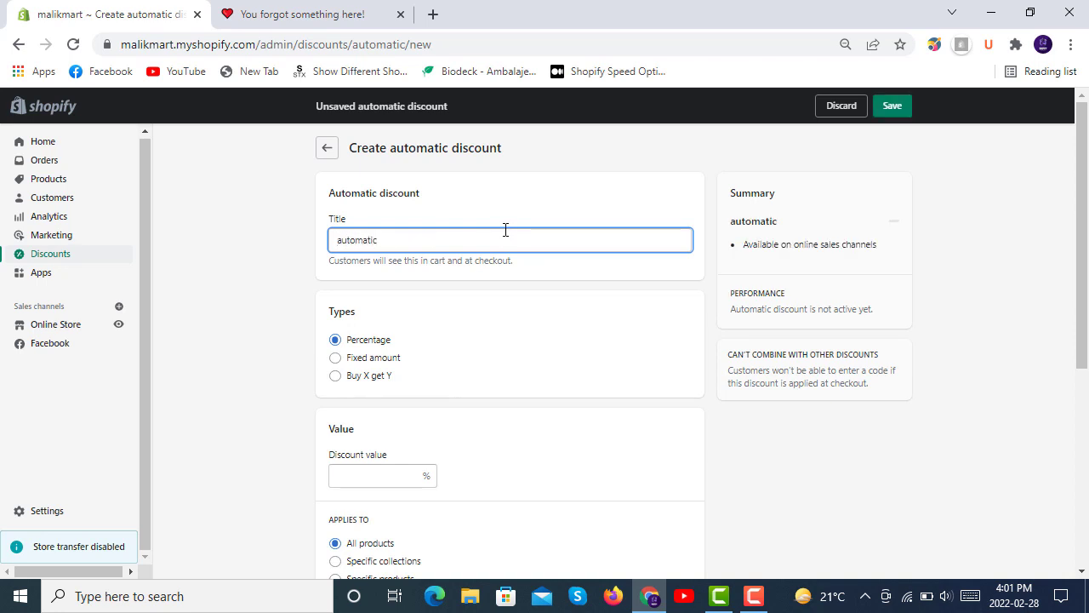
text(19)
text(%)
text(off)
Keep Percentage as the automatic discount's type after trying Fixed amount, and set its discount value to 20%.
scroll(483, 301, down, 1)
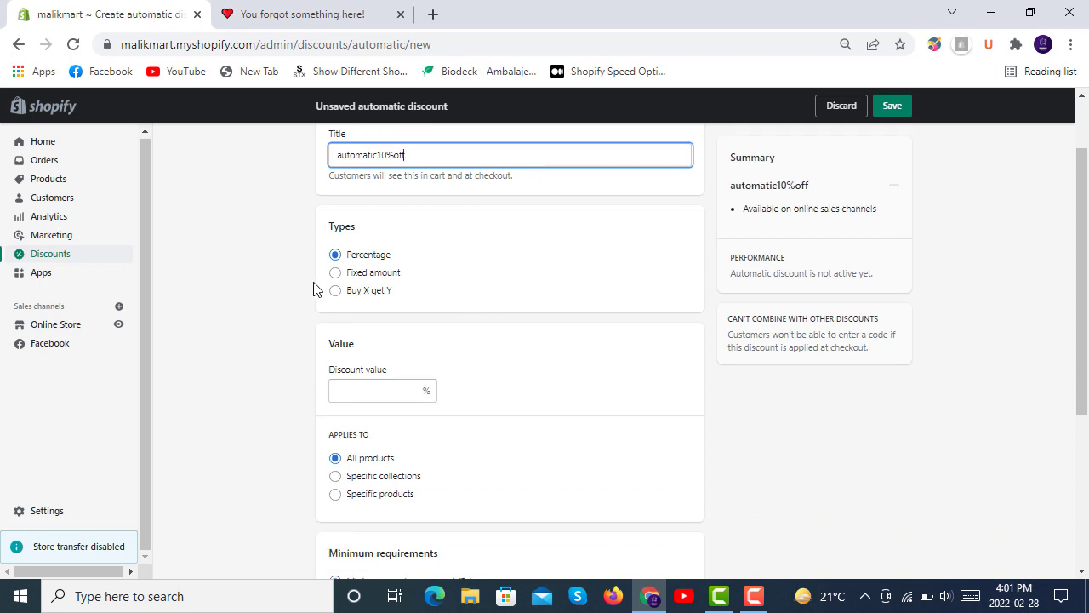
click(334, 274)
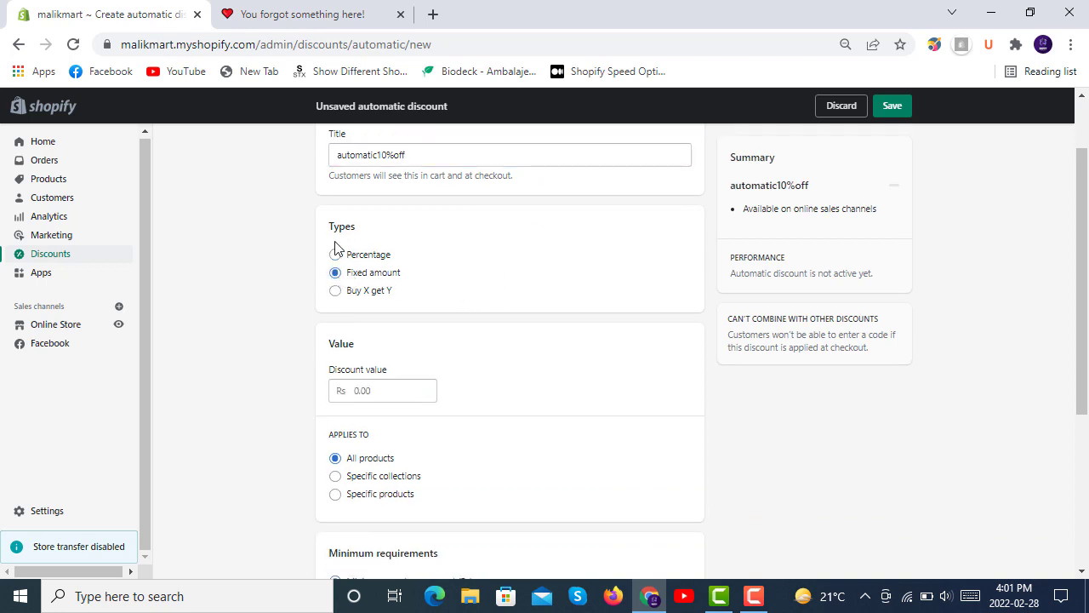
click(335, 254)
click(383, 389)
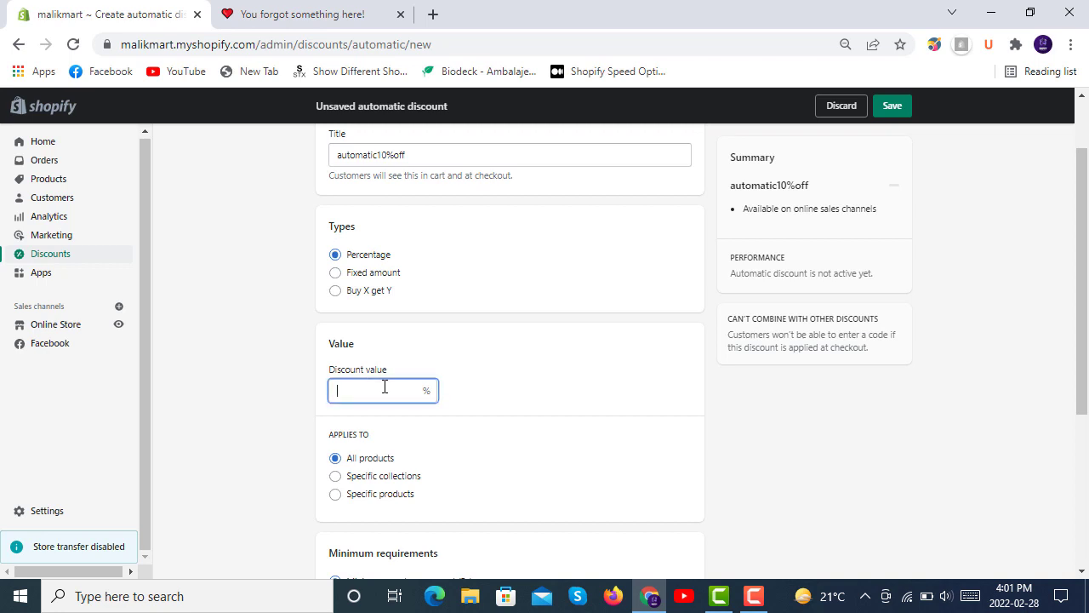
text(20)
Set the automatic discount's minimum purchase amount to Rs 50.
scroll(541, 352, down, 2)
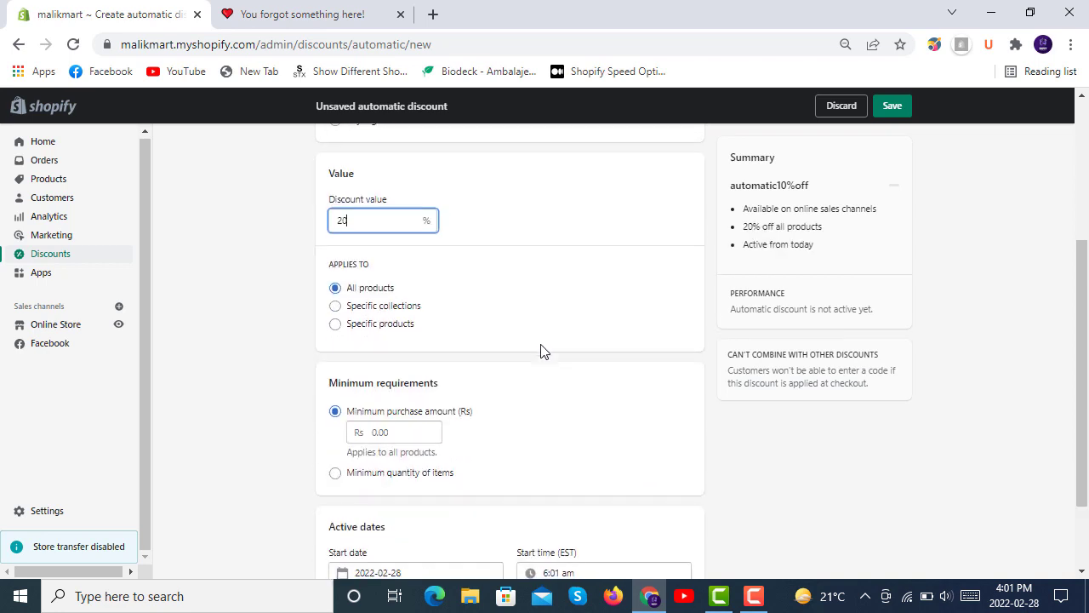
scroll(508, 306, down, 1)
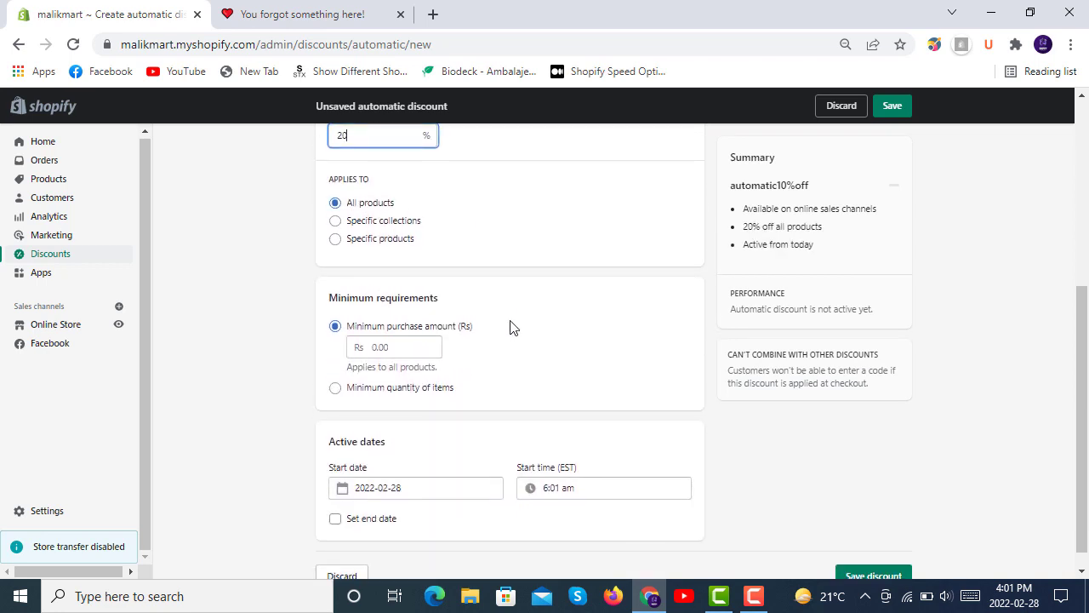
click(397, 346)
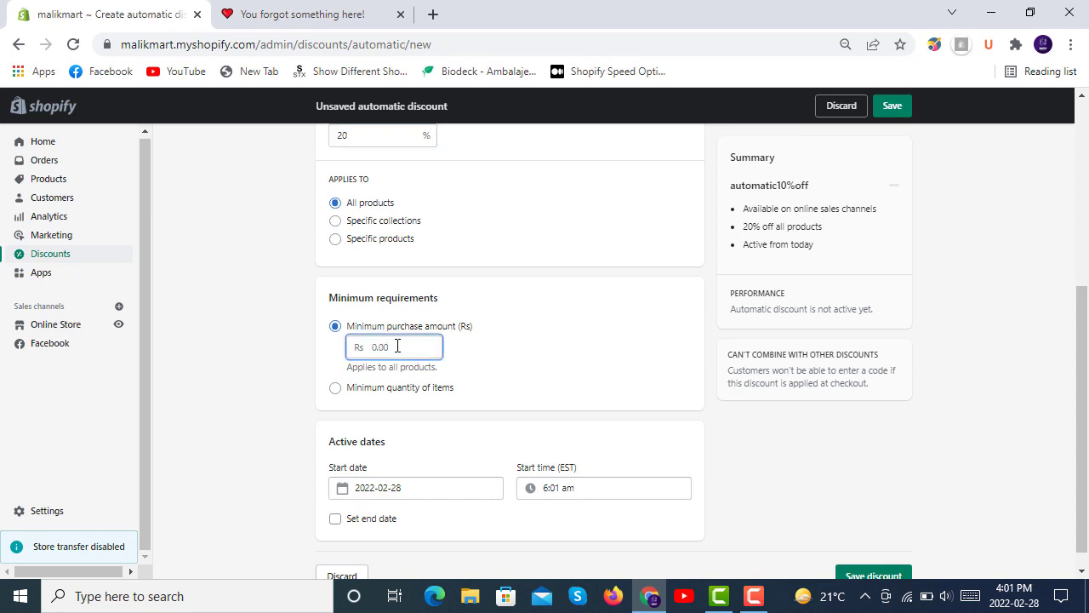
text(50)
click(593, 332)
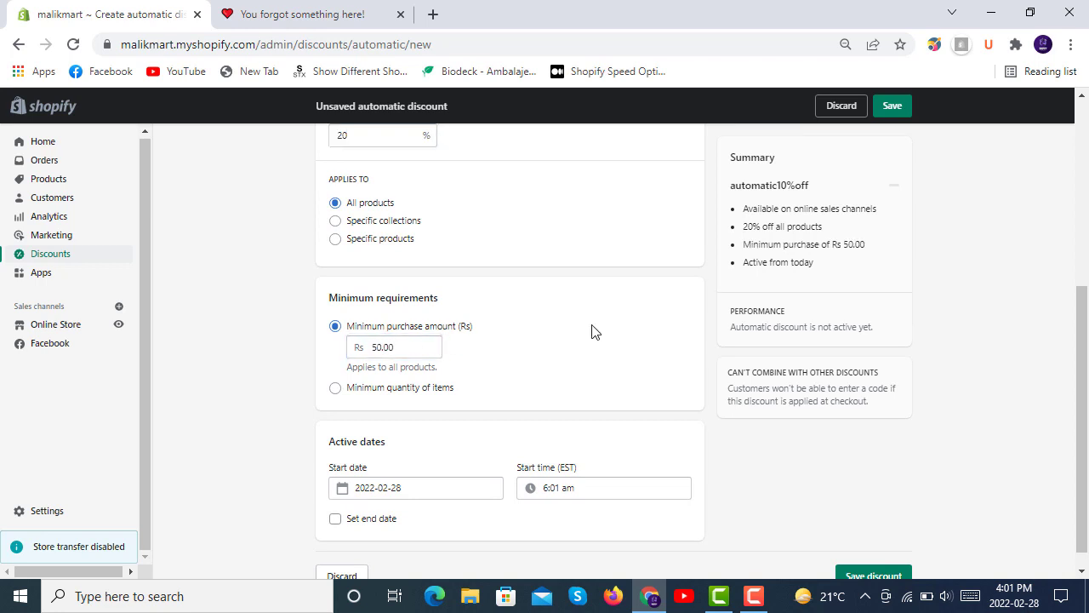
Save the automatic10%off discount and return to the list of automatic discounts.
scroll(593, 332, down, 1)
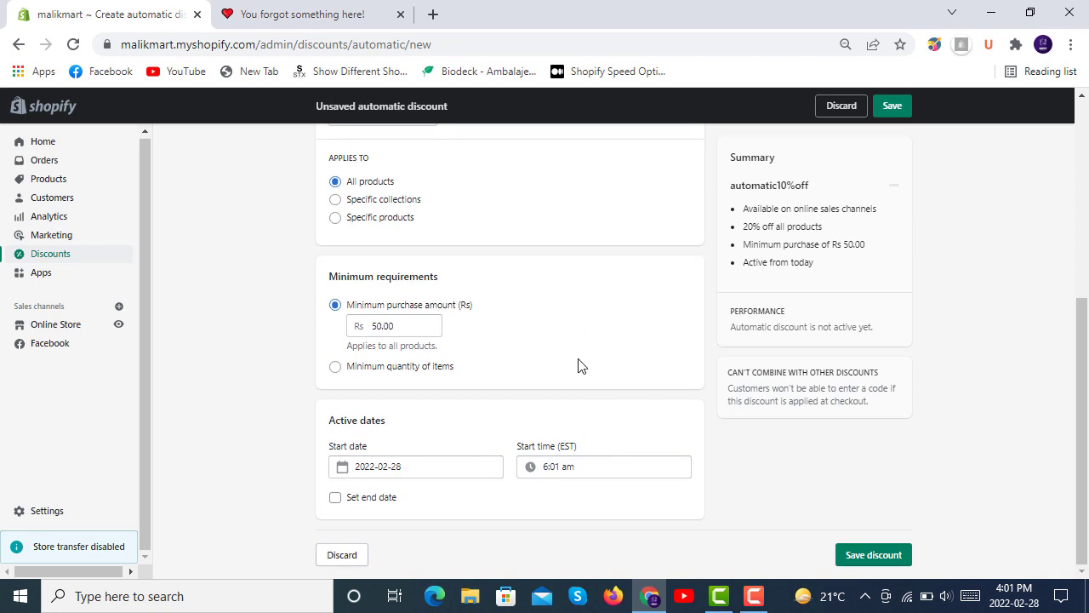
scroll(577, 366, up, 5)
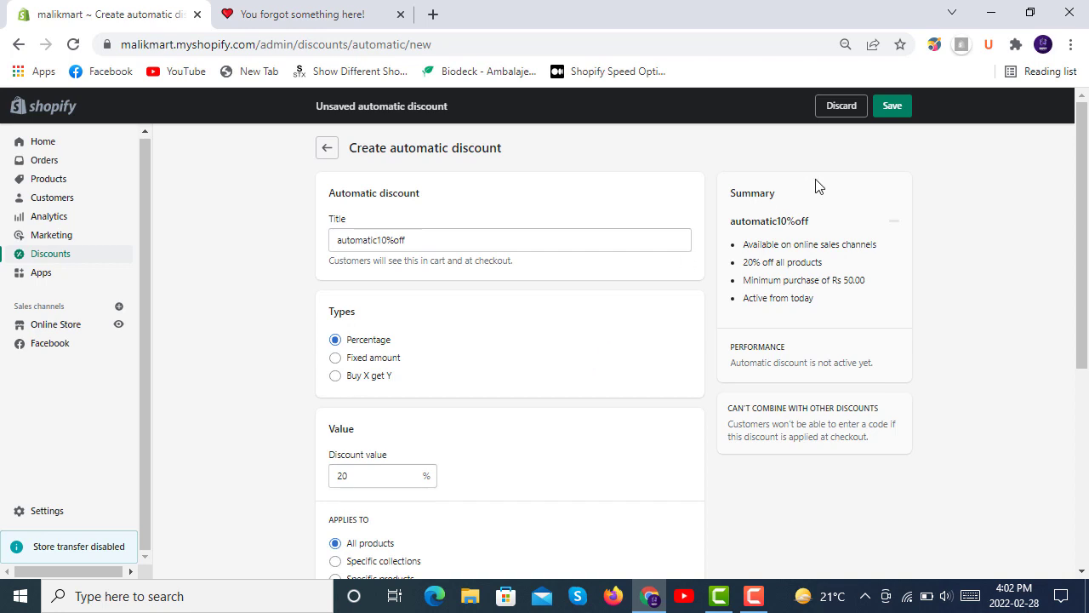
click(893, 110)
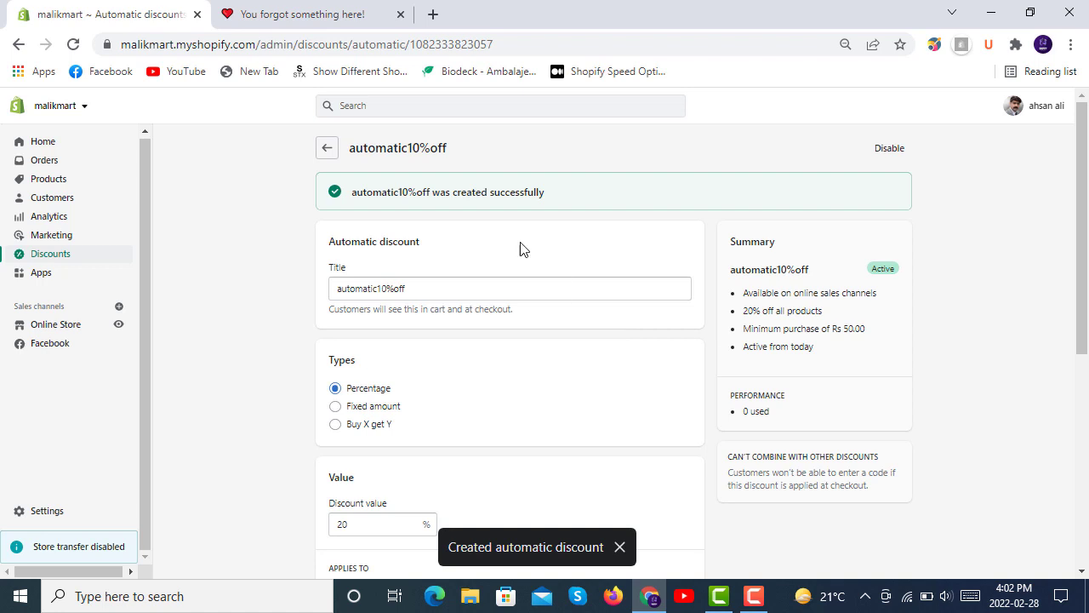
click(329, 148)
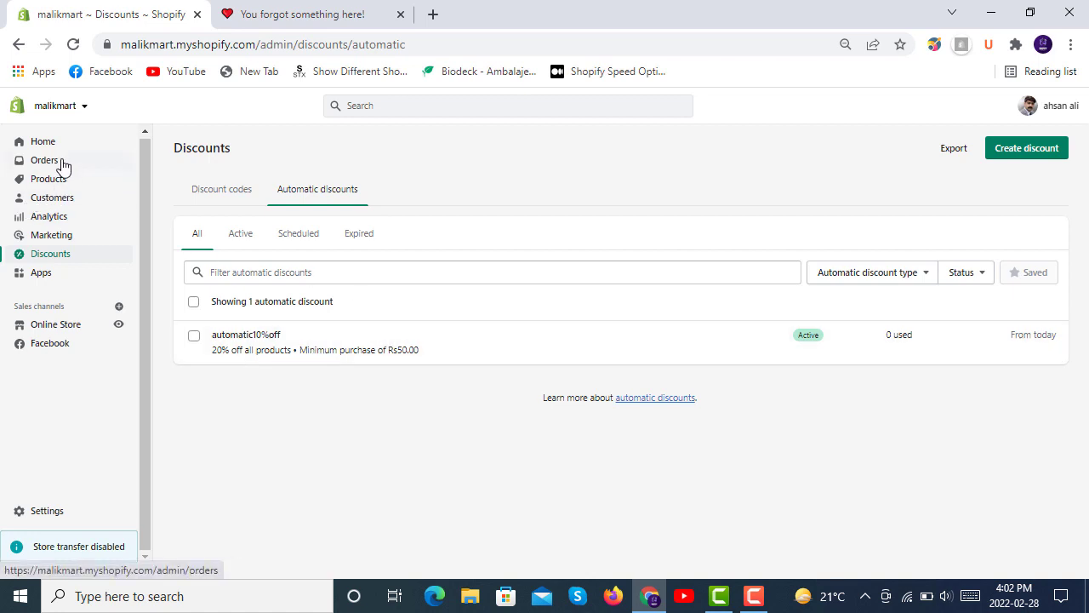
View the malikmart online store and close the old "You forgot something here!" page.
click(119, 325)
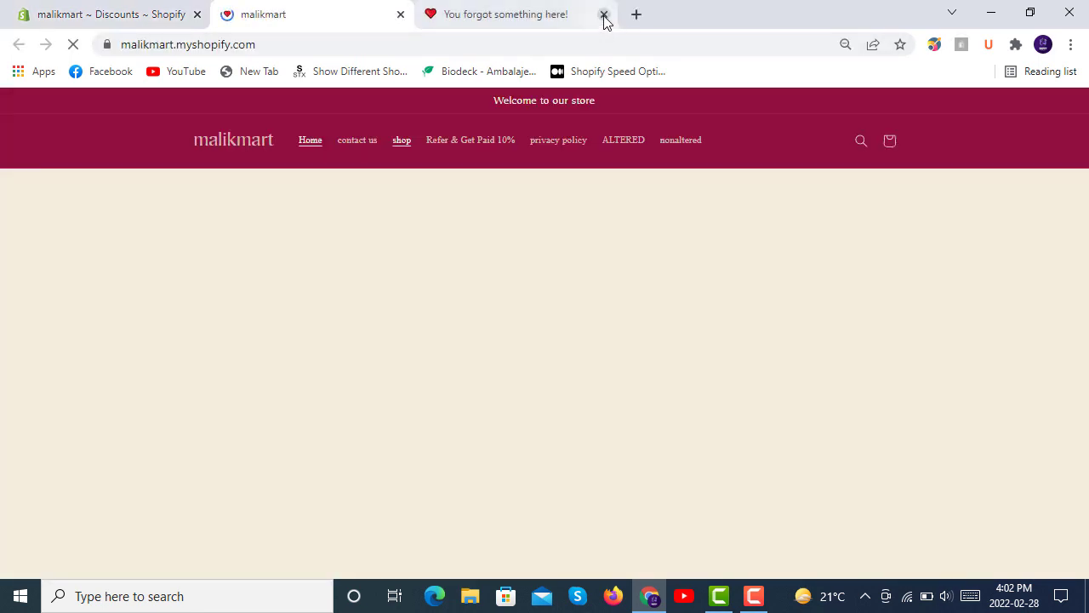
click(605, 14)
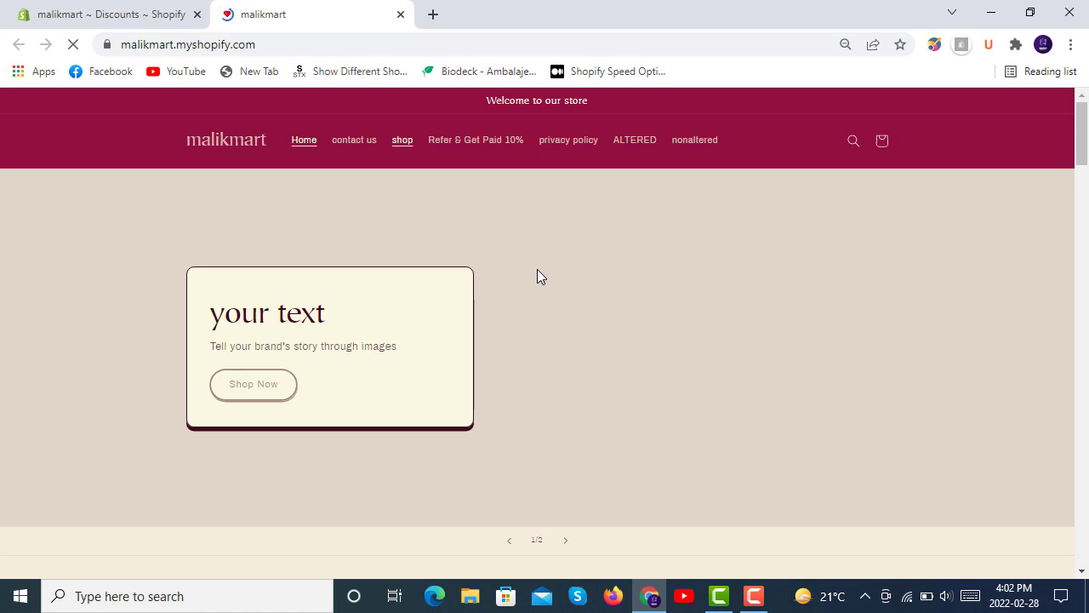
Take the featured Xiaomi Mi Notebook Pro 15.6 inch i7-8550U laptop straight to checkout with the immediate purchase option.
scroll(537, 275, down, 2)
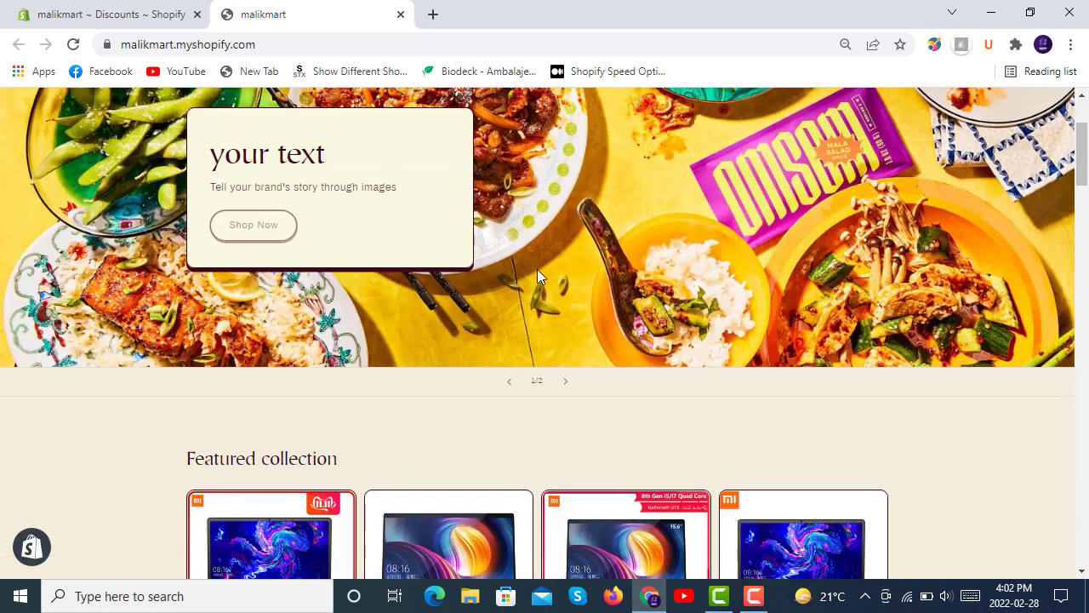
scroll(537, 269, down, 3)
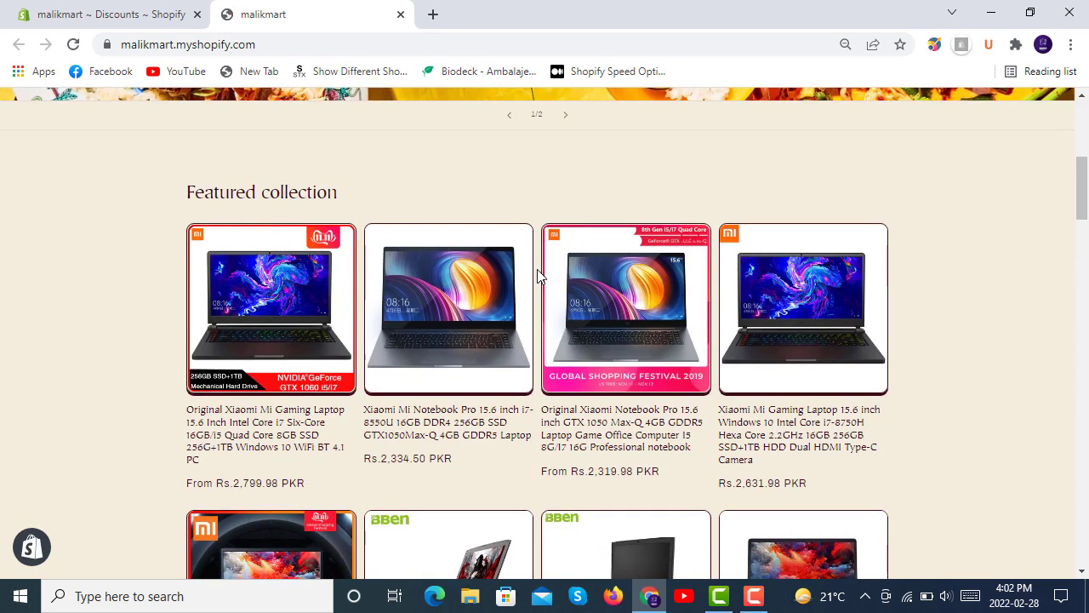
click(452, 305)
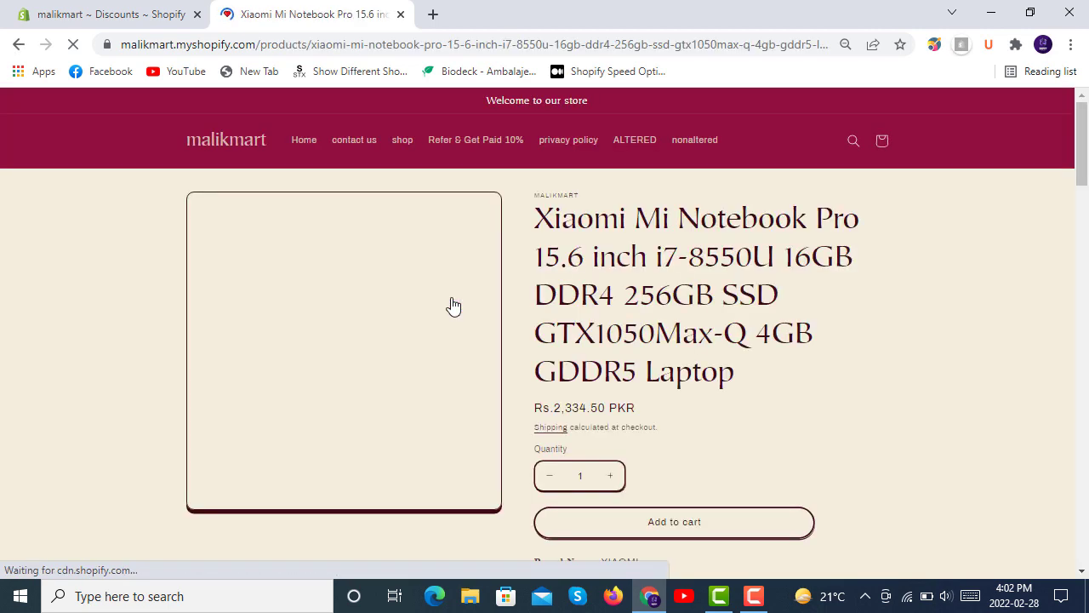
scroll(651, 300, down, 2)
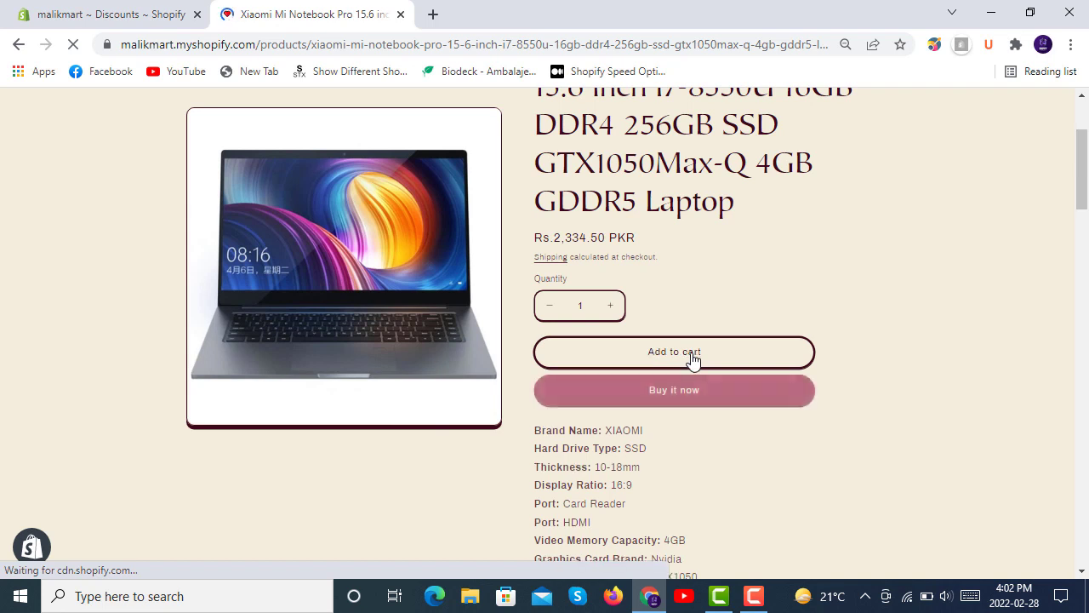
click(669, 393)
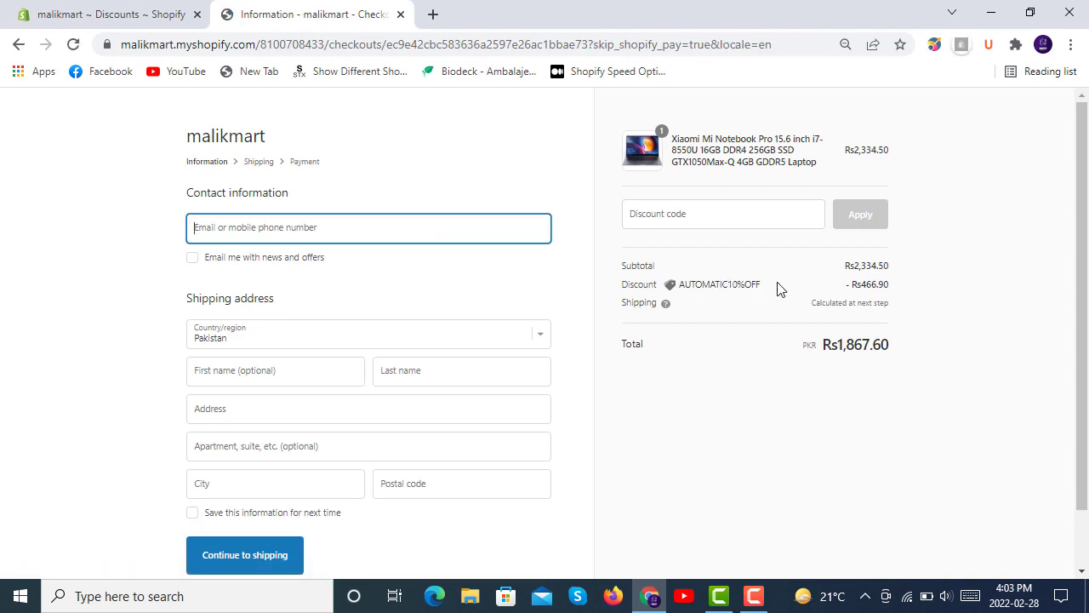
Try to apply the copied Springsale discount code at checkout on top of the AUTOMATIC10%OFF discount.
drag(766, 288, 681, 284)
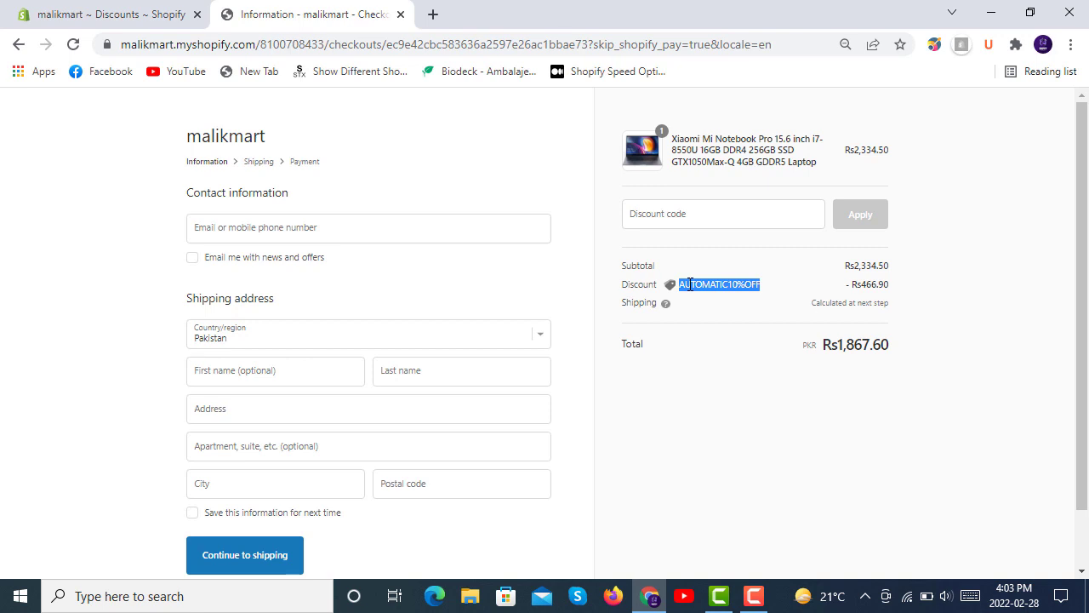
click(773, 291)
click(717, 219)
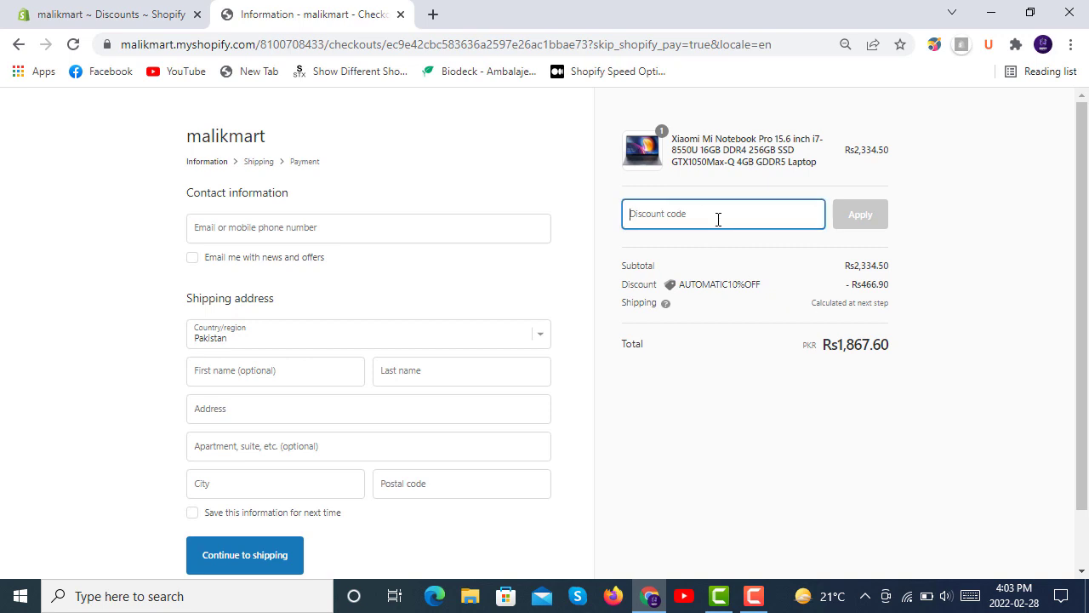
key(super)
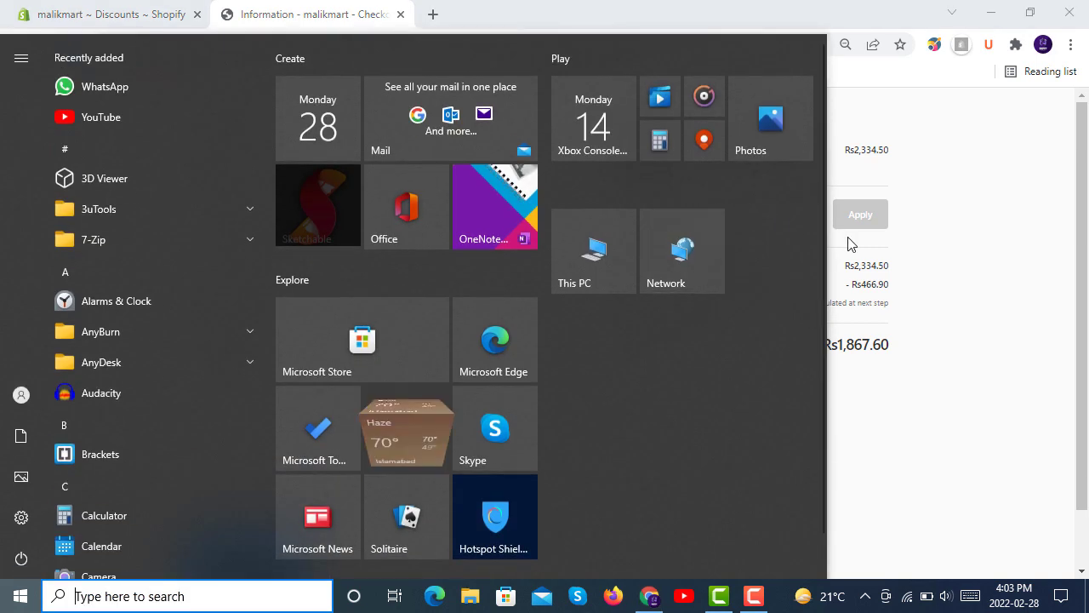
click(940, 253)
click(714, 215)
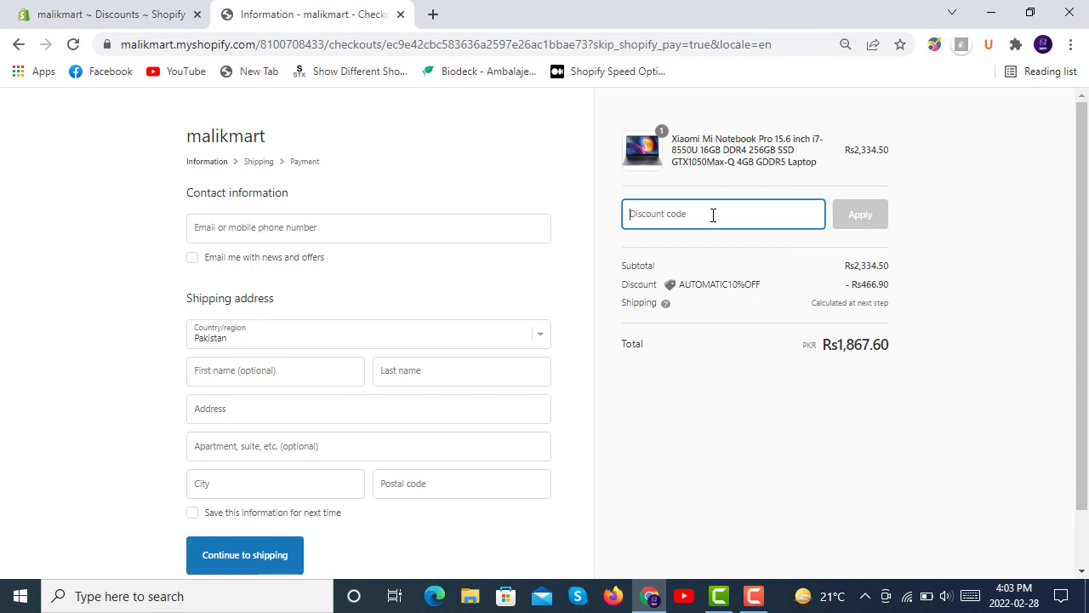
key(super+v)
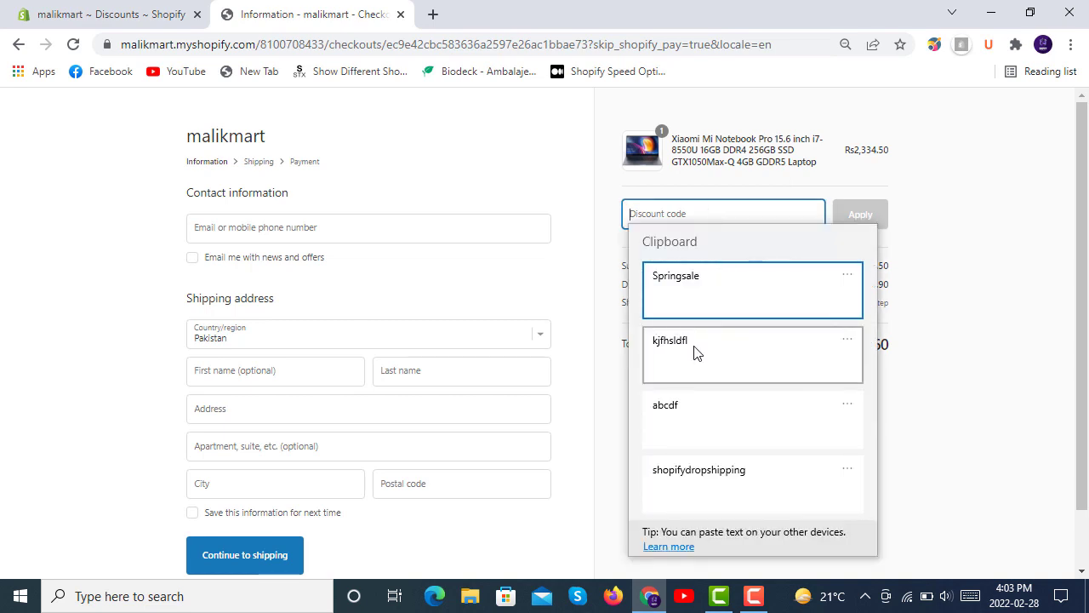
click(713, 288)
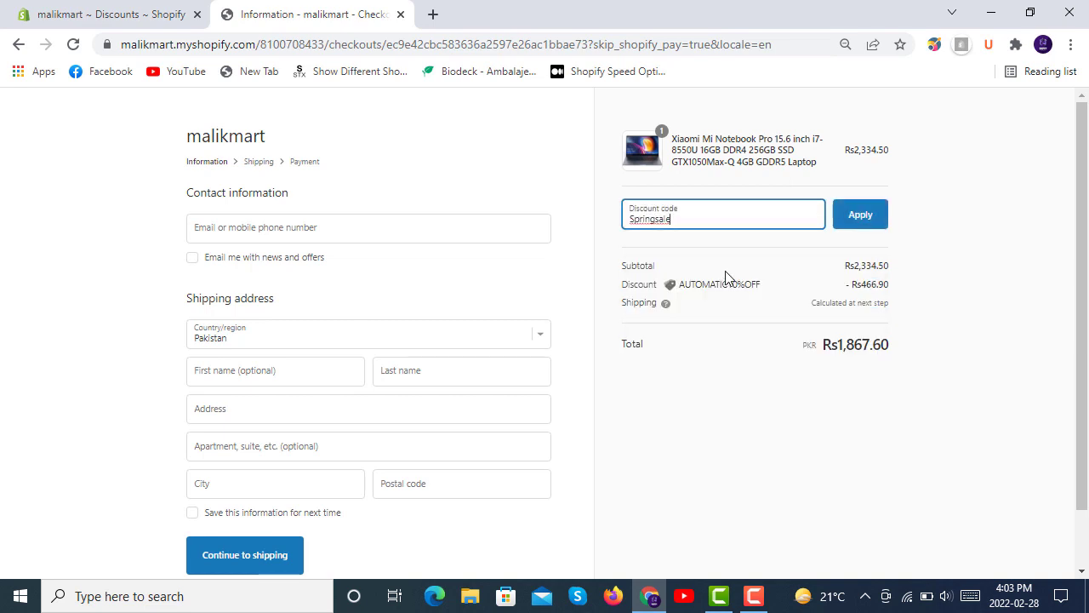
click(861, 215)
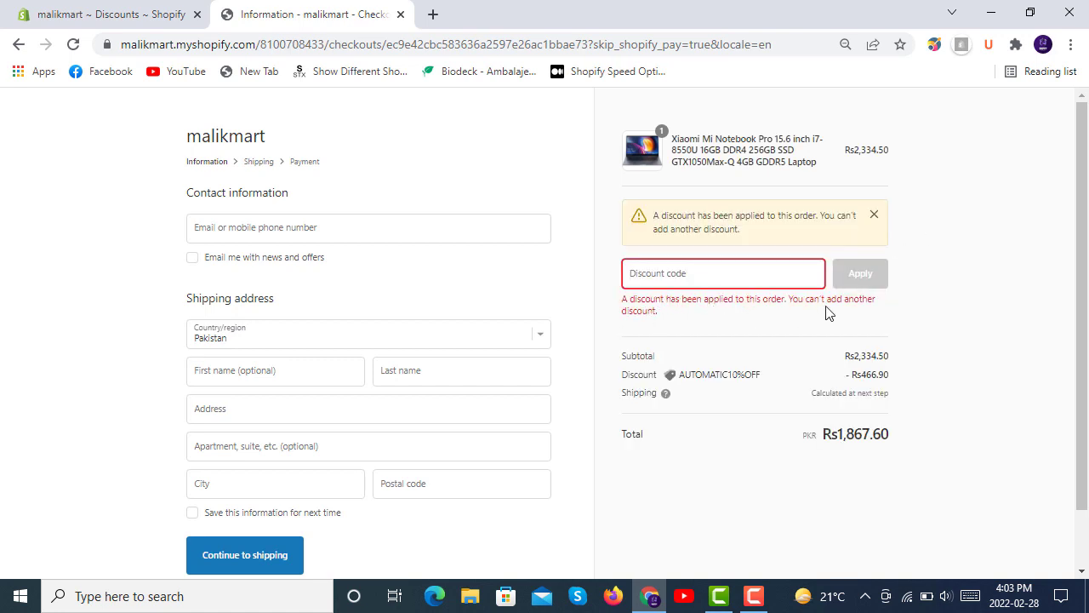
Delete the automatic10%off discount from the store's automatic discounts.
click(107, 10)
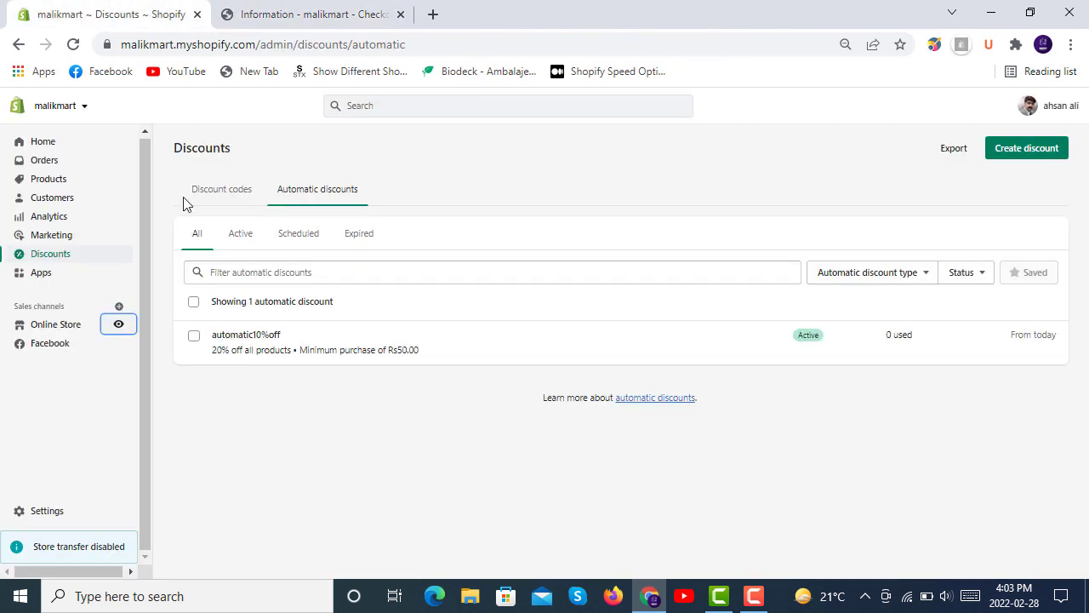
click(194, 336)
click(305, 305)
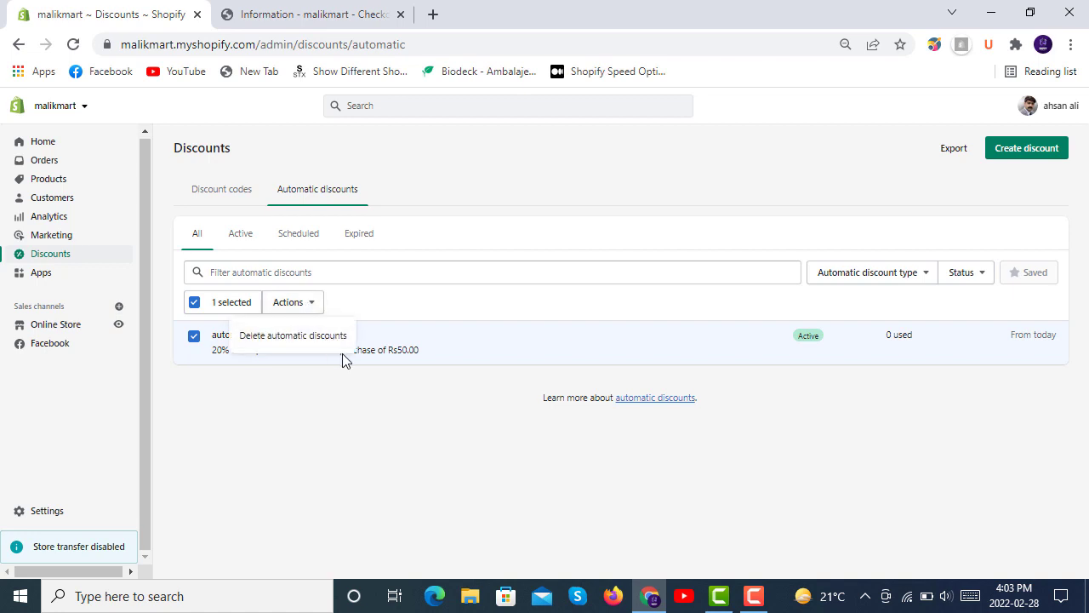
click(291, 340)
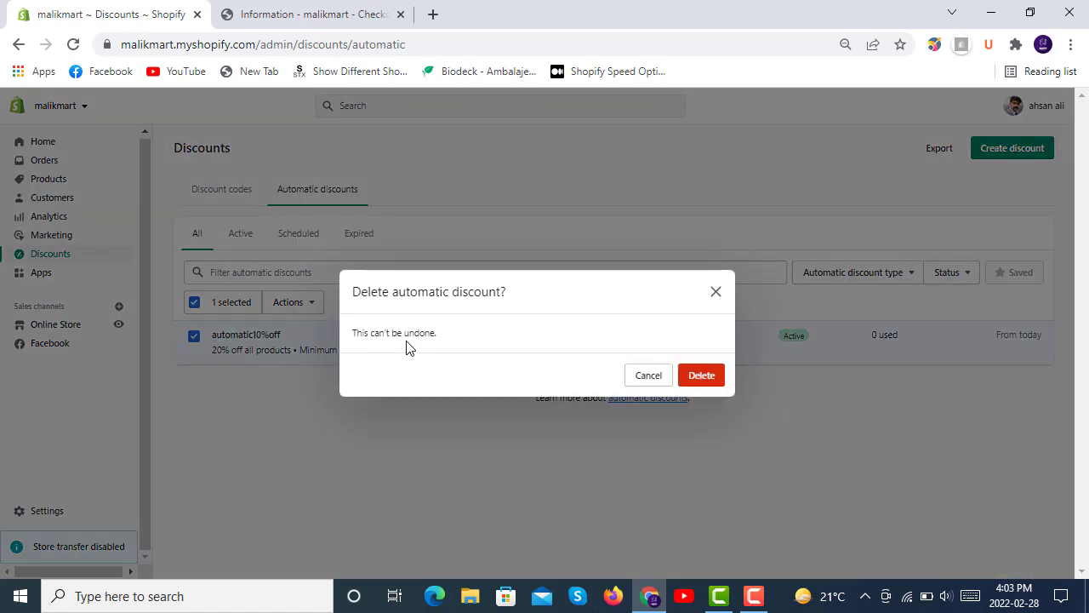
click(702, 379)
Reload the laptop's checkout page and apply the copied Springsale discount code to the order.
click(321, 12)
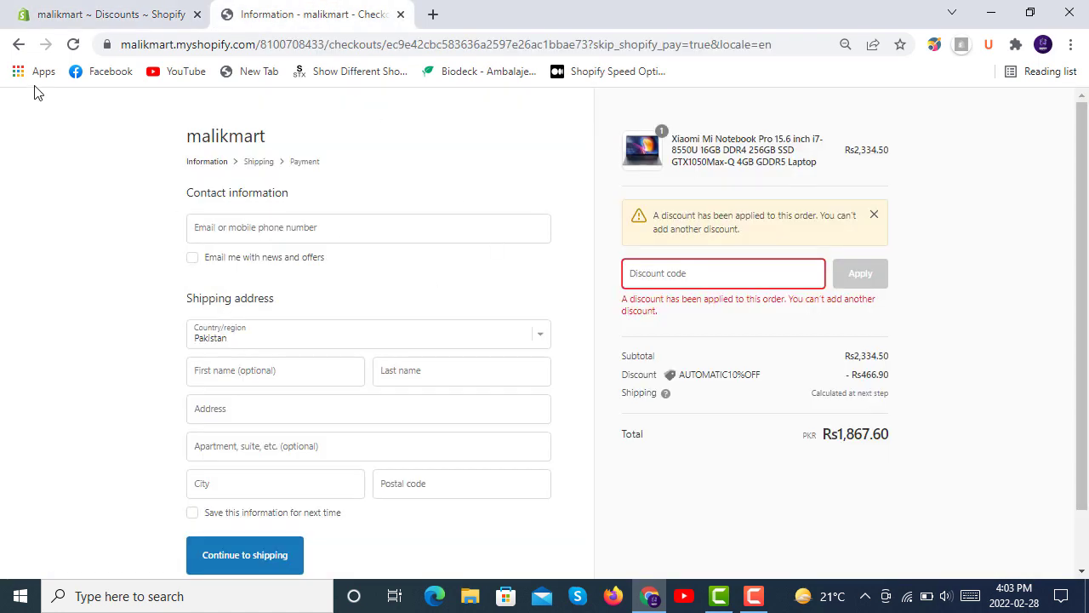
click(77, 46)
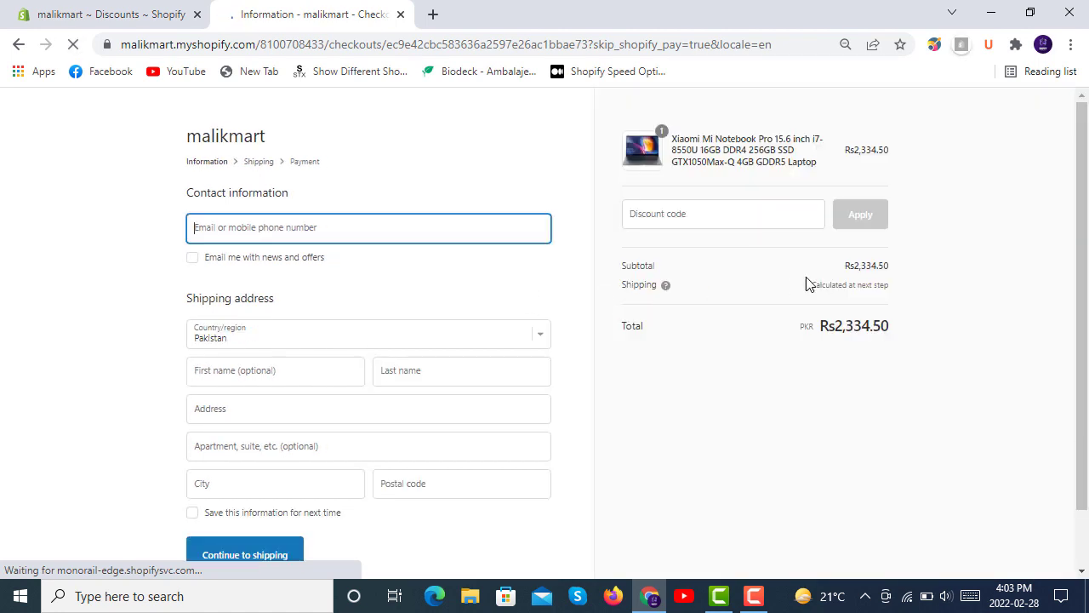
click(713, 222)
key(super+v)
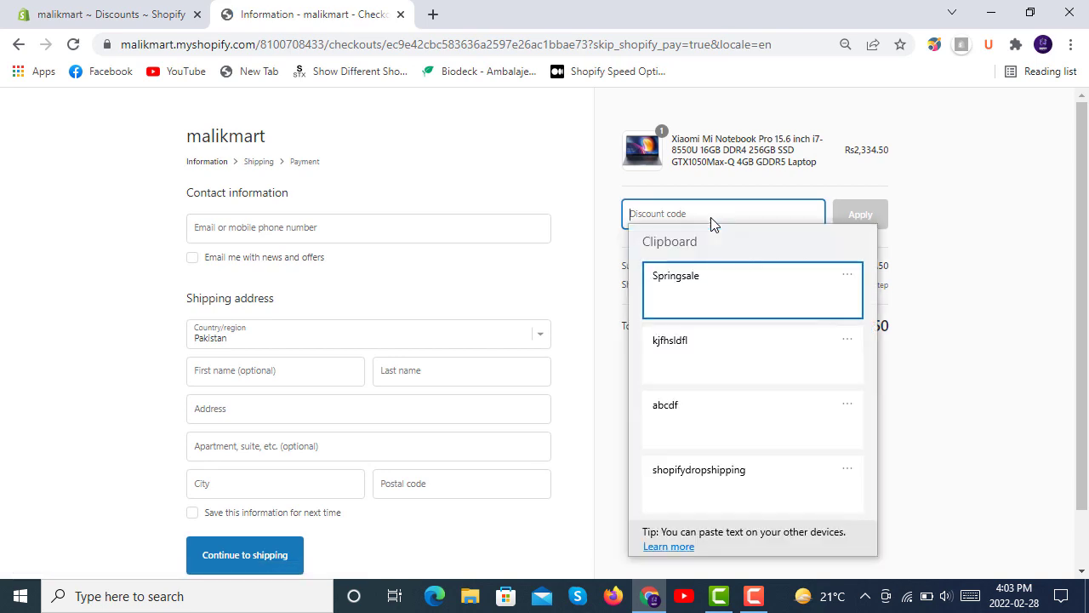
click(724, 274)
click(858, 214)
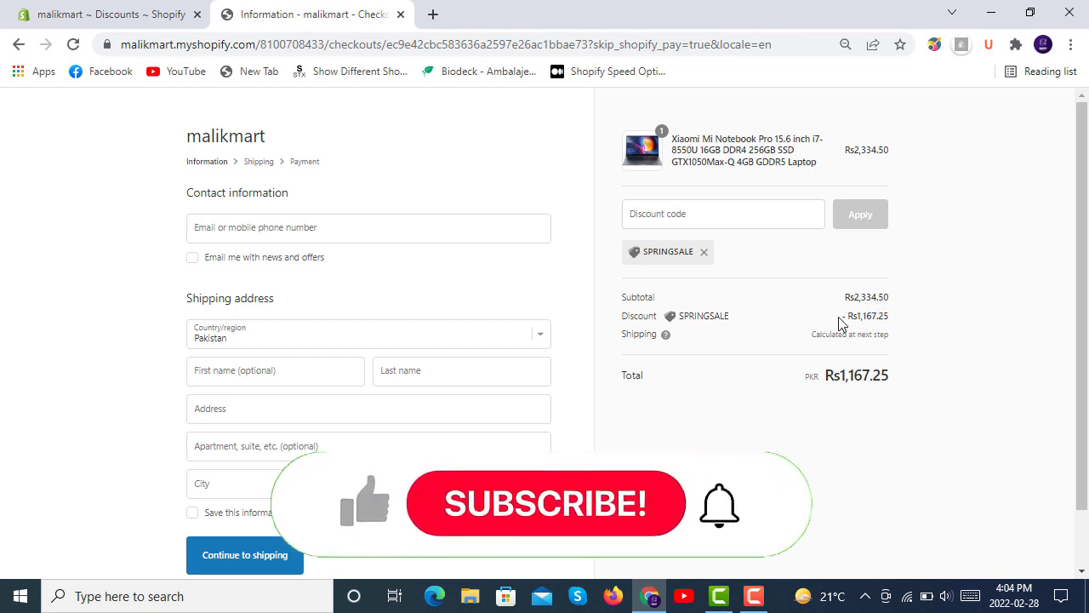
Check the Springsale discount amount in the order summary and return to the store admin's automatic discounts.
drag(839, 320, 905, 327)
click(907, 324)
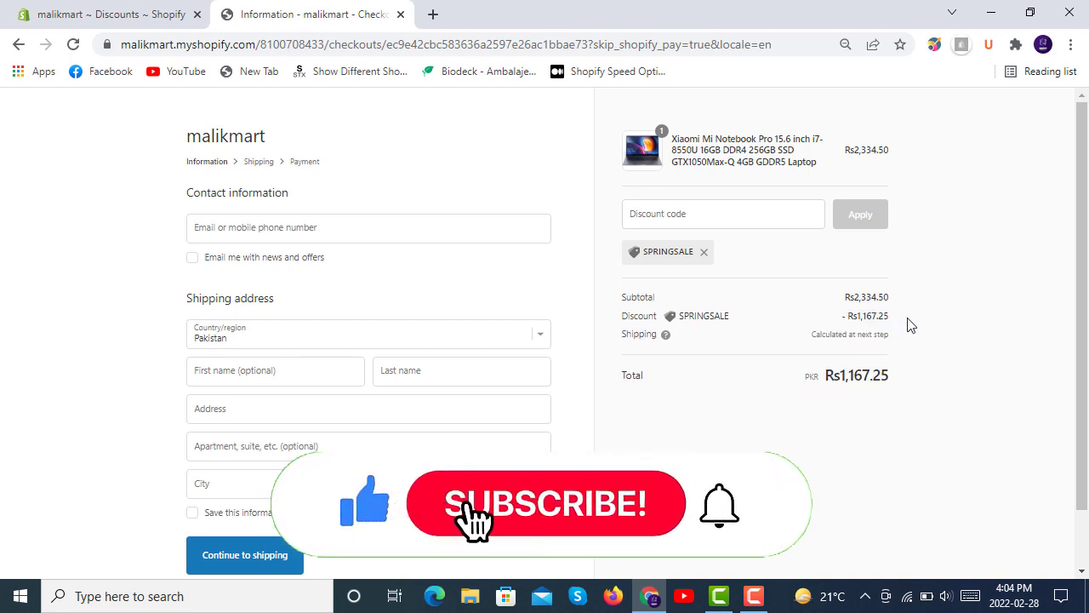
click(85, 9)
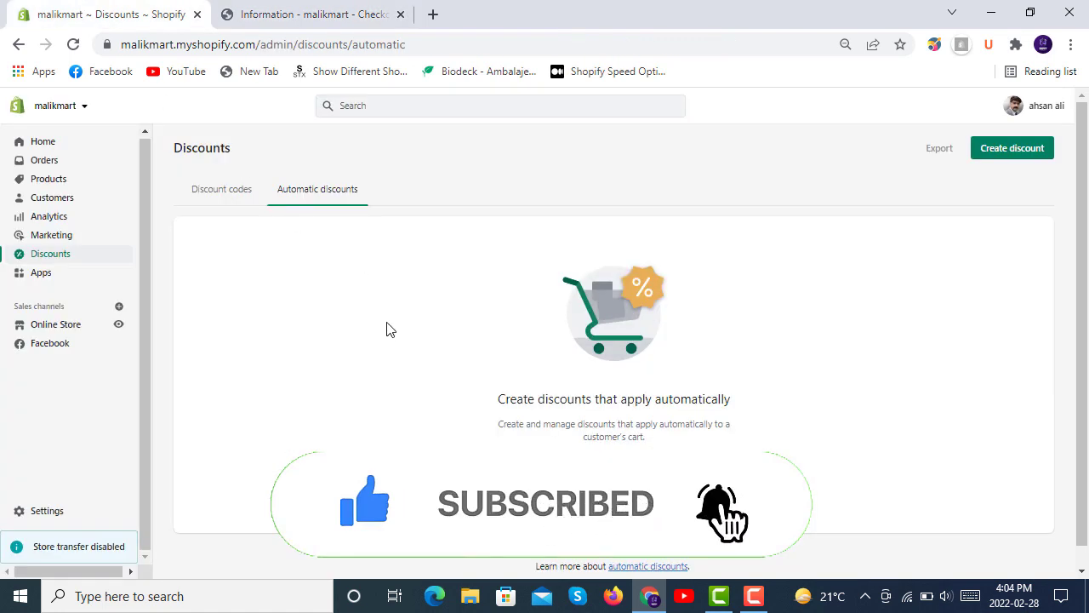